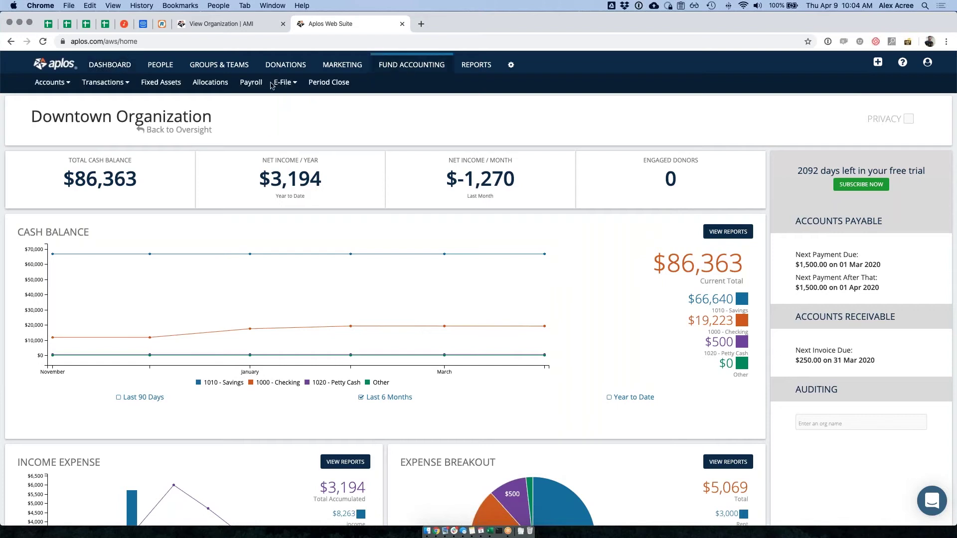
- Go to the new e-File filing page and look over the Form 990-N and Form 990-EZ rows
left_click(282, 98)
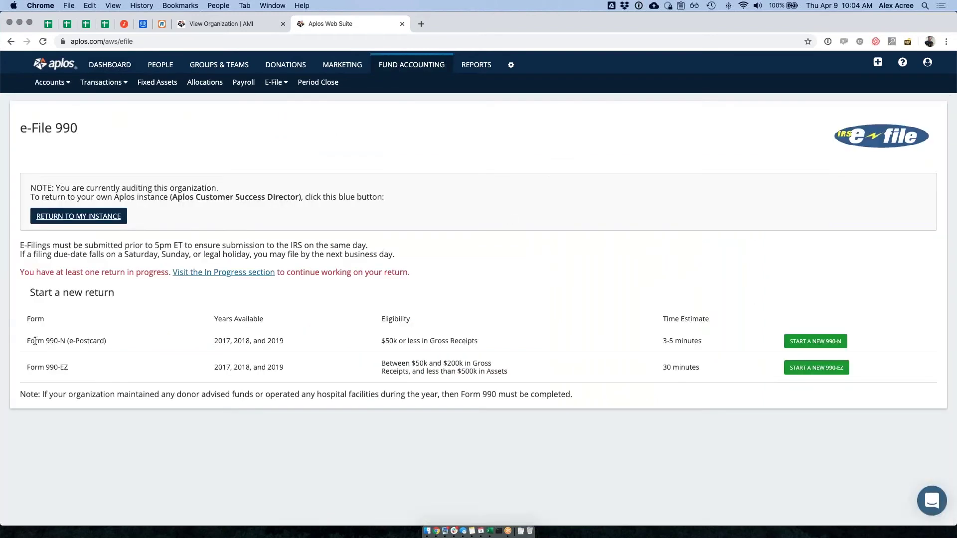
left_click_drag(28, 341, 118, 343)
left_click_drag(68, 367, 27, 367)
mouse_move(69, 367)
left_mouse_down()
mouse_move(31, 367)
mouse_move(85, 373)
left_mouse_up()
left_click_drag(25, 339, 140, 337)
- Read the Form 990-N eligibility requirement of $50k or less in gross receipts
mouse_move(380, 340)
left_mouse_down()
mouse_move(482, 342)
mouse_move(381, 339)
left_mouse_up()
left_click(381, 339)
left_click_drag(377, 339, 476, 339)
left_click(482, 342)
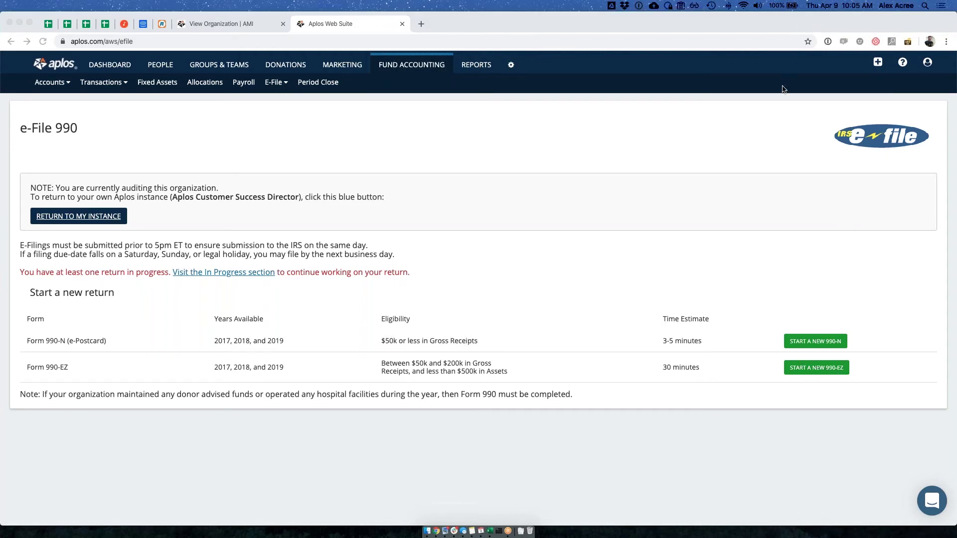
- Recheck the Form 990-N available years and $50k eligibility, then return to the E-File menu
left_click(444, 335)
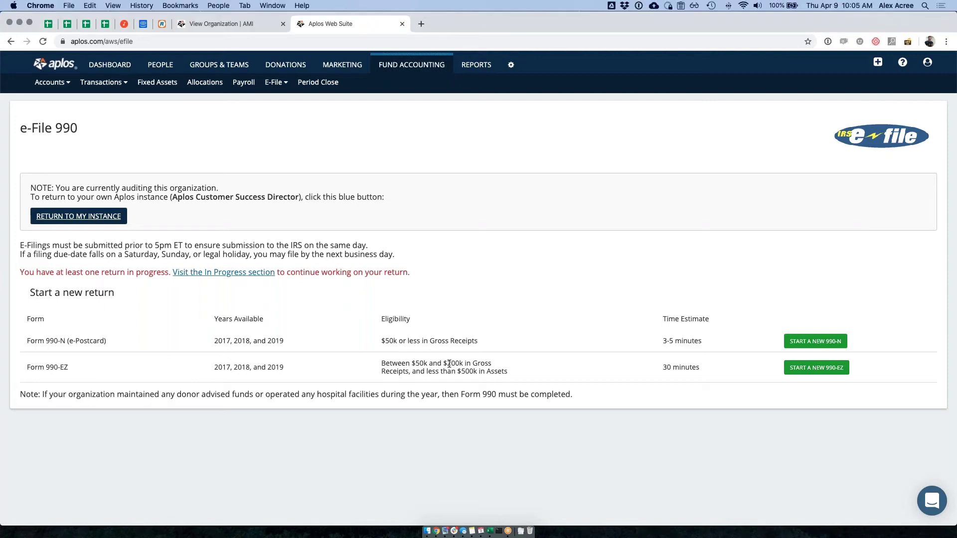
left_click_drag(27, 367, 102, 364)
left_click(230, 361)
mouse_move(25, 340)
left_mouse_down()
mouse_move(769, 324)
mouse_move(862, 339)
mouse_move(36, 341)
left_mouse_up()
left_click(35, 341)
left_click_drag(214, 341, 291, 340)
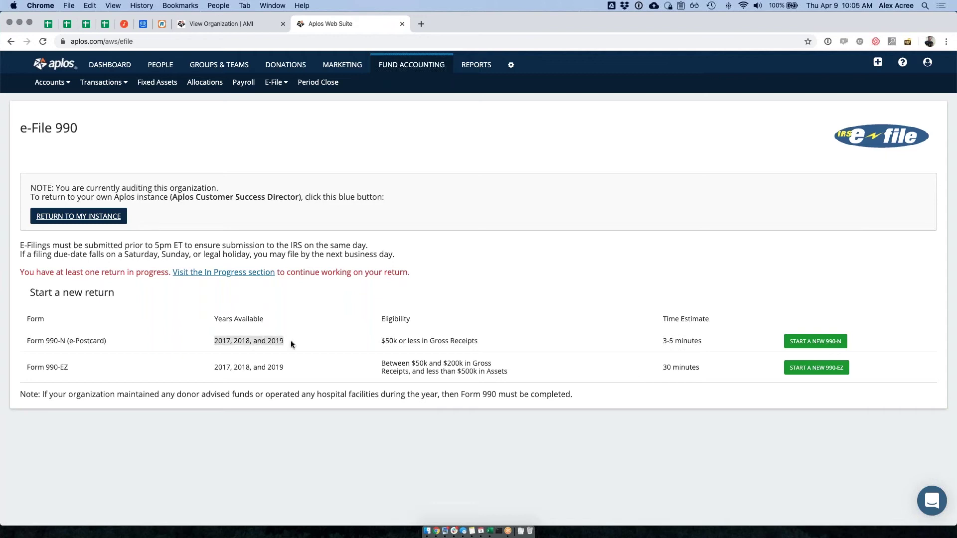
left_click_drag(381, 341, 502, 343)
left_click(502, 343)
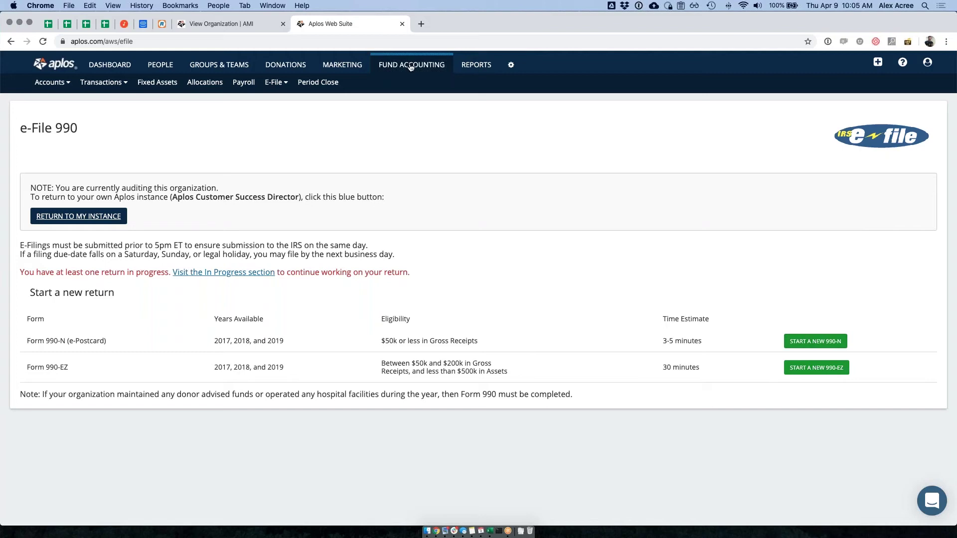
left_click(275, 82)
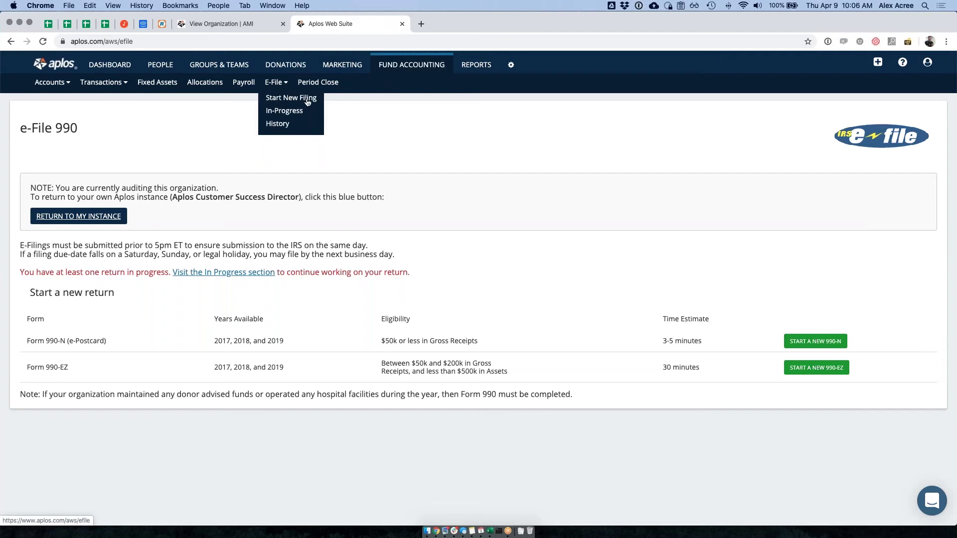
- Resume the in-progress Aplos Software 990n return from the In-Progress list
left_click(292, 114)
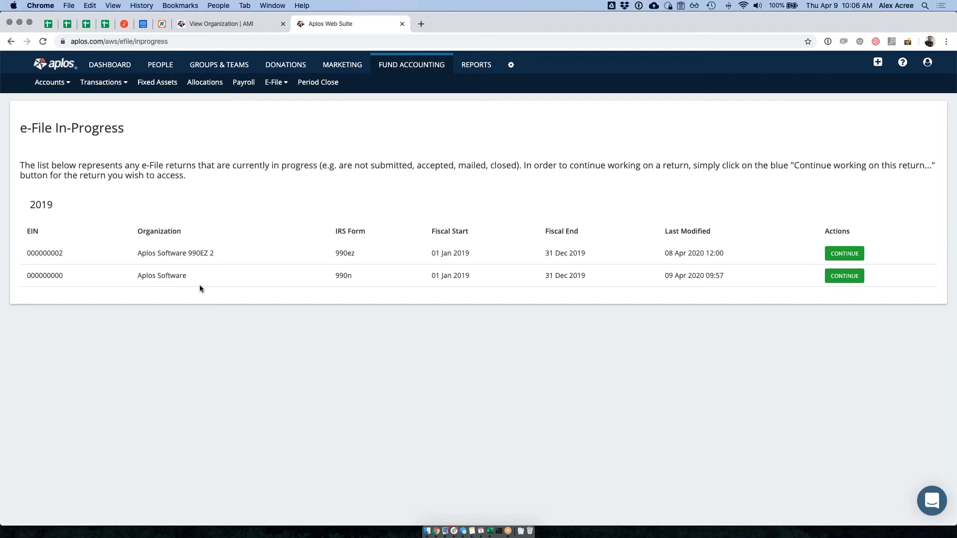
left_click_drag(347, 277, 335, 277)
left_click(844, 276)
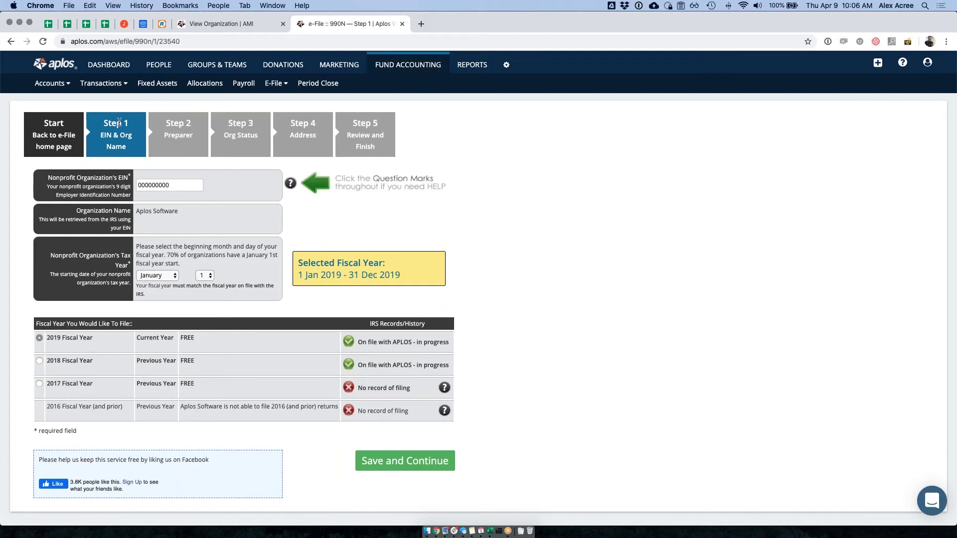
- Have the organization's EIN verified and save Step 1 for fiscal year 2019
left_click(148, 185)
left_click(173, 193)
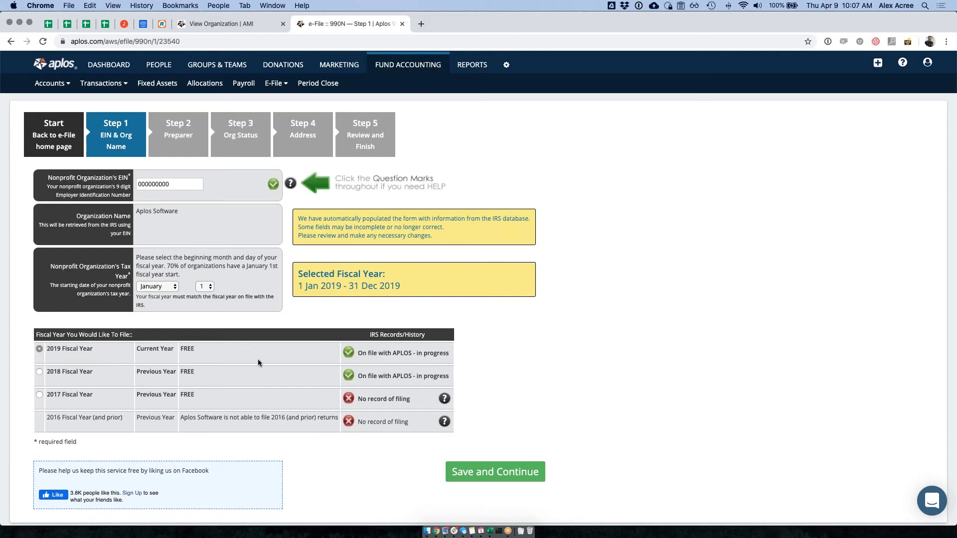
left_click_drag(356, 375, 448, 376)
left_click(477, 479)
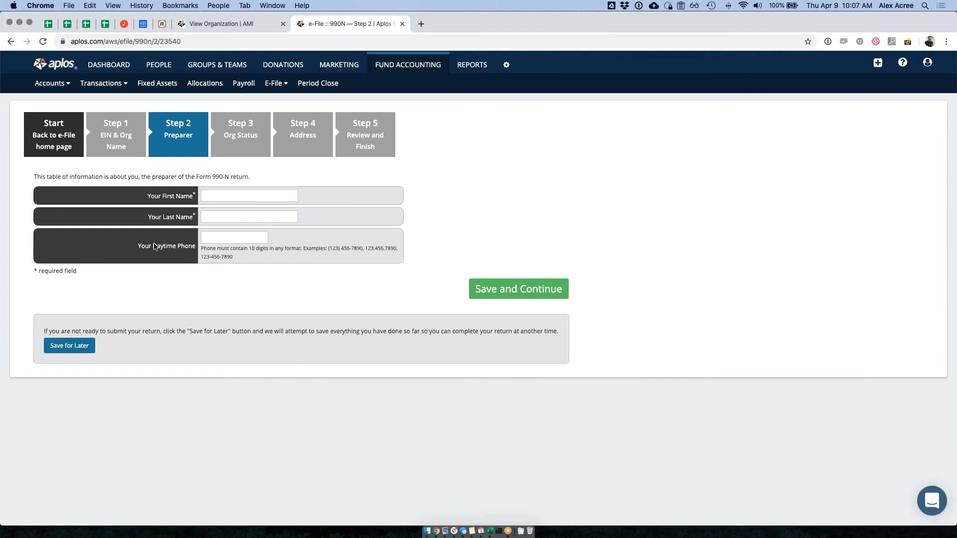
- Enter the preparer's first name, last name and daytime phone number, then save Step 2
left_click(221, 195)
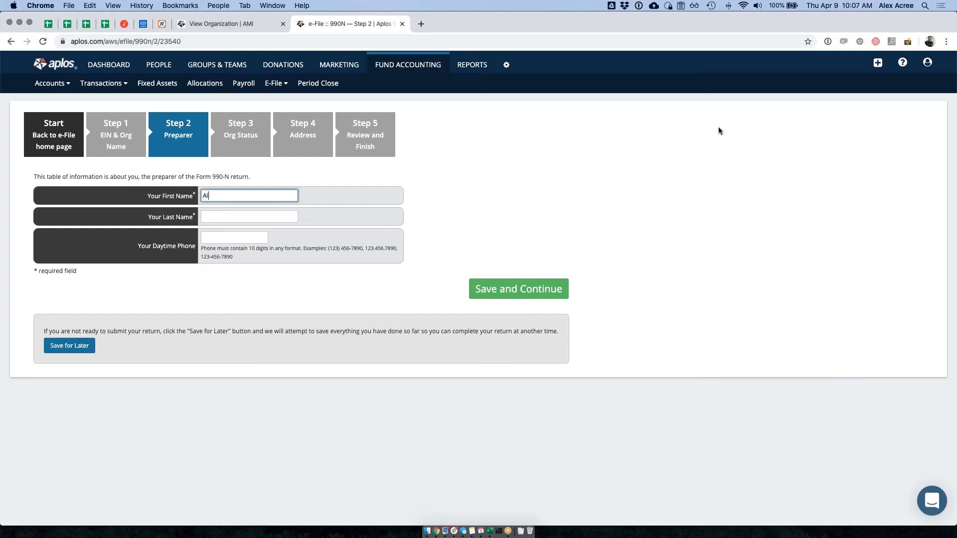
key("Tab")
type("A")
key("Tab")
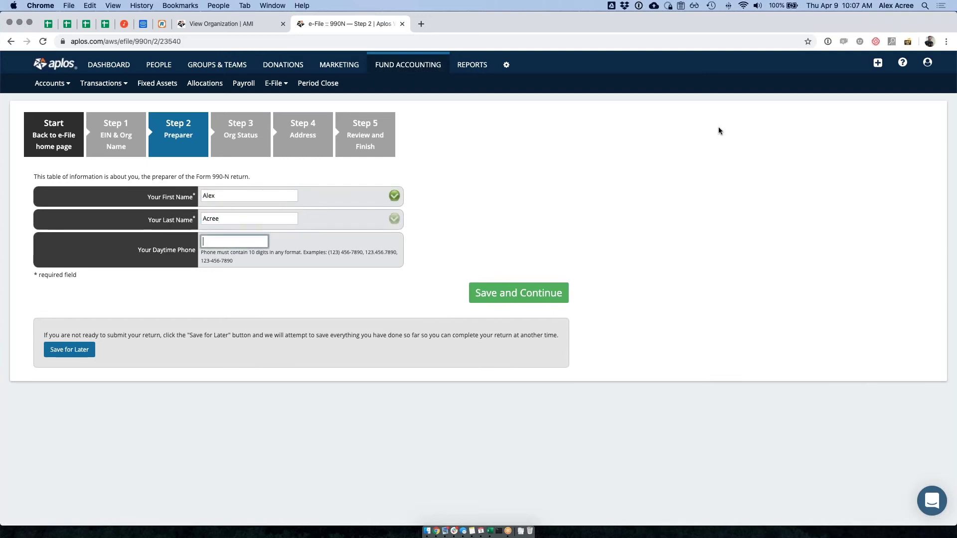
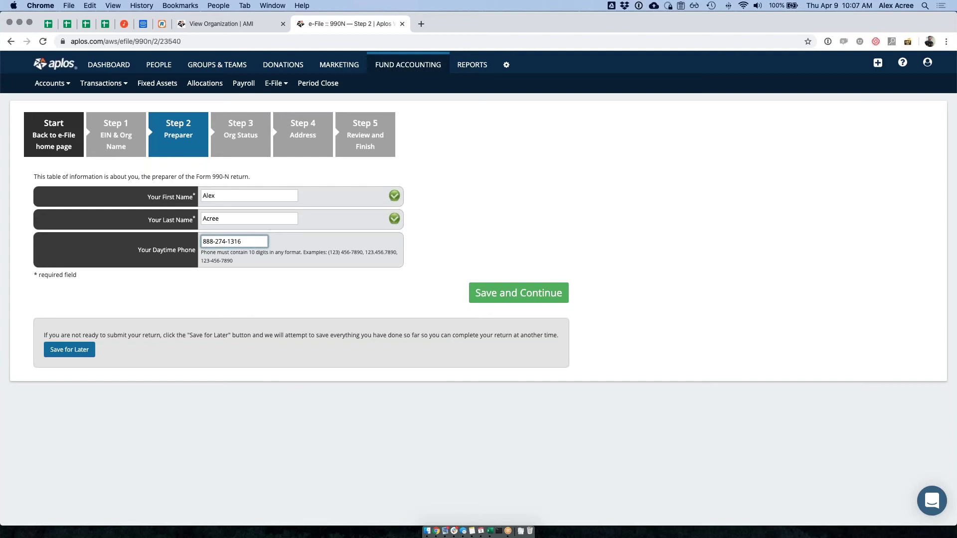
left_click(519, 294)
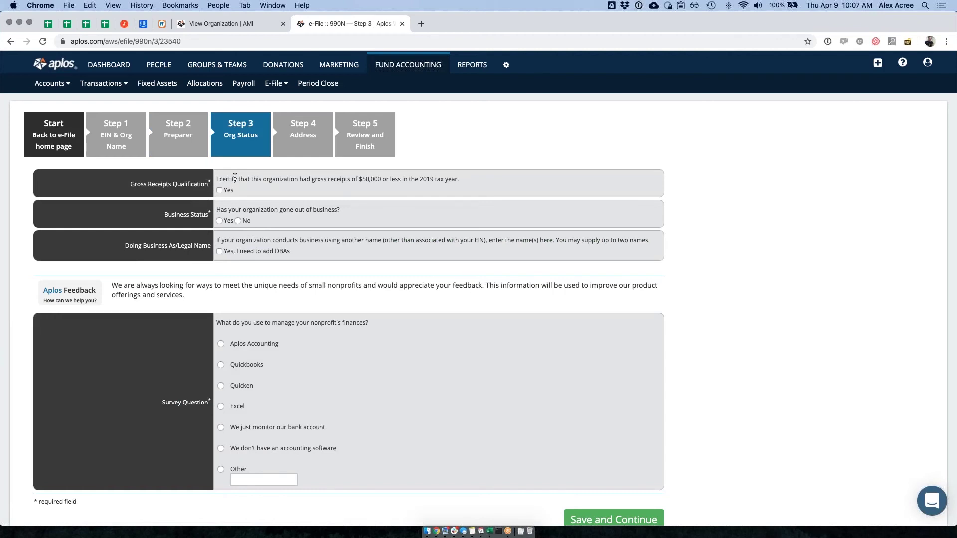
- Certify gross receipts of $50,000 or less and answer that the organization is still in business
left_click_drag(312, 178, 450, 179)
left_click(435, 180)
left_click_drag(215, 210, 365, 211)
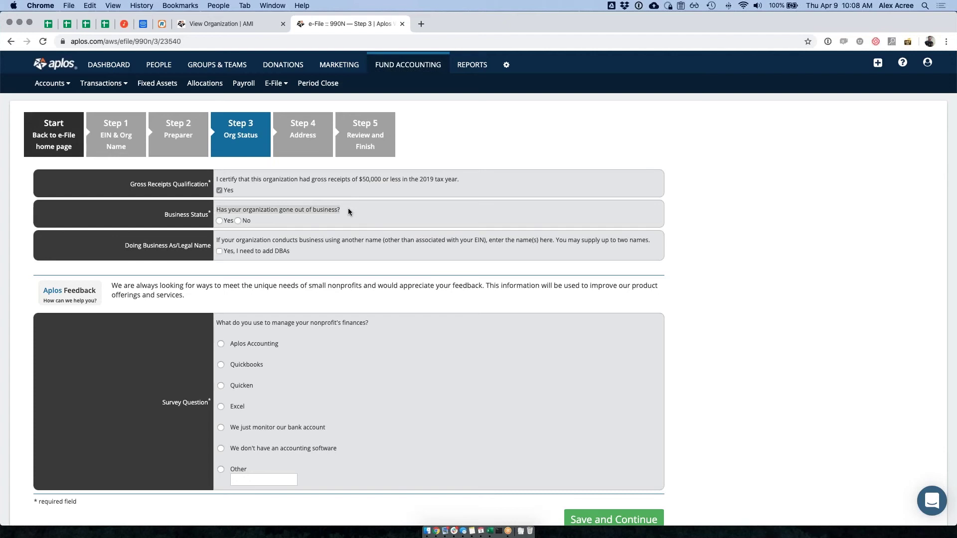
left_click(348, 211)
left_click(238, 221)
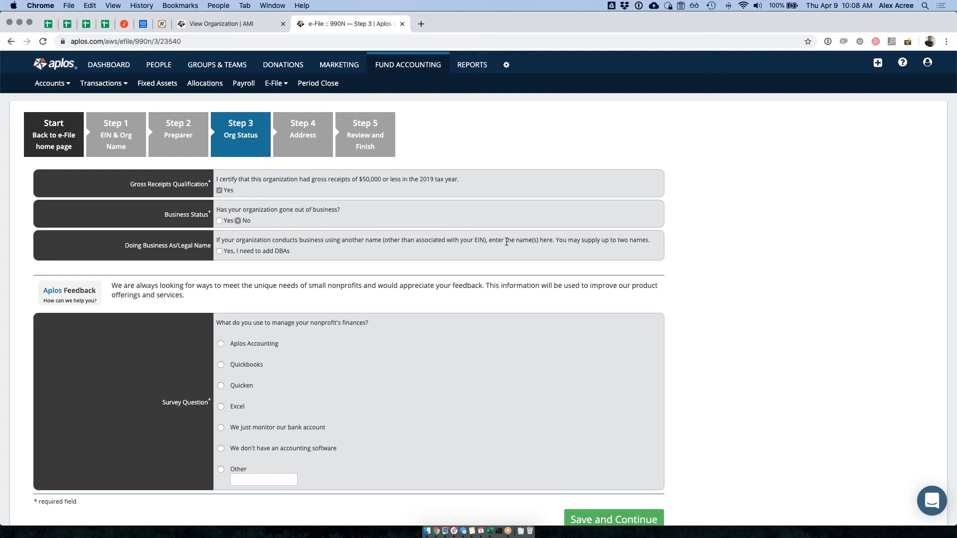
- Add the DBA name 'Aplos', pick Aplos Accounting in the survey, and save Step 3
left_click(220, 251)
left_click(280, 265)
type("Aplos")
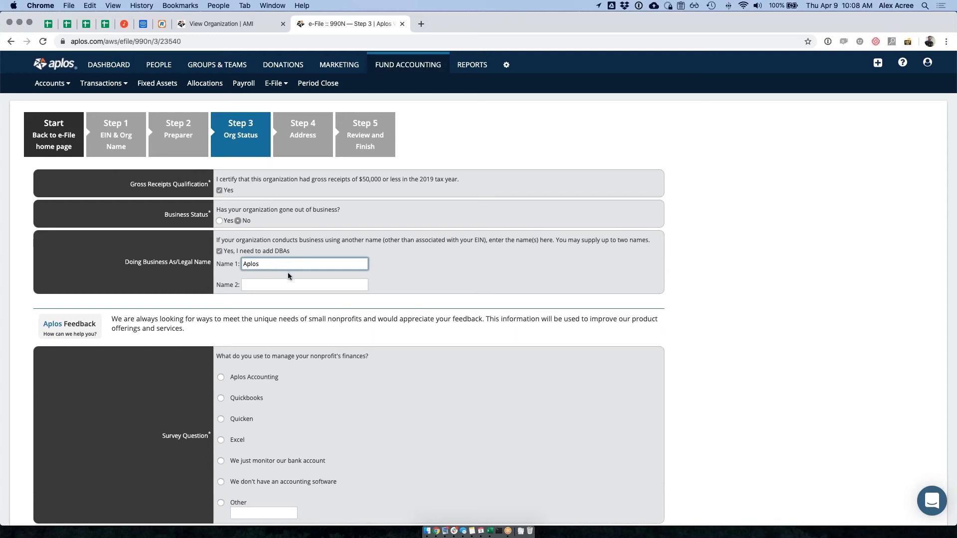
left_click(418, 282)
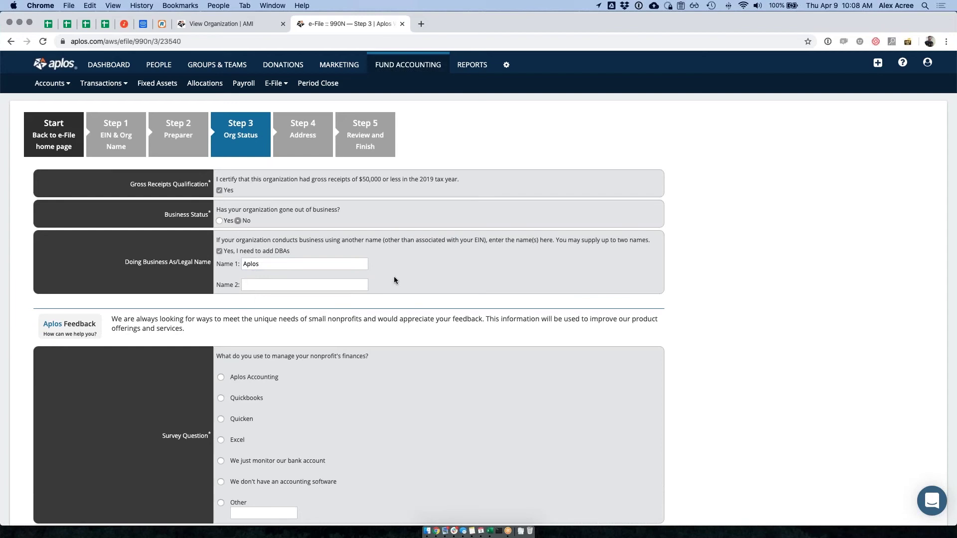
scroll(408, 235, "down", 3)
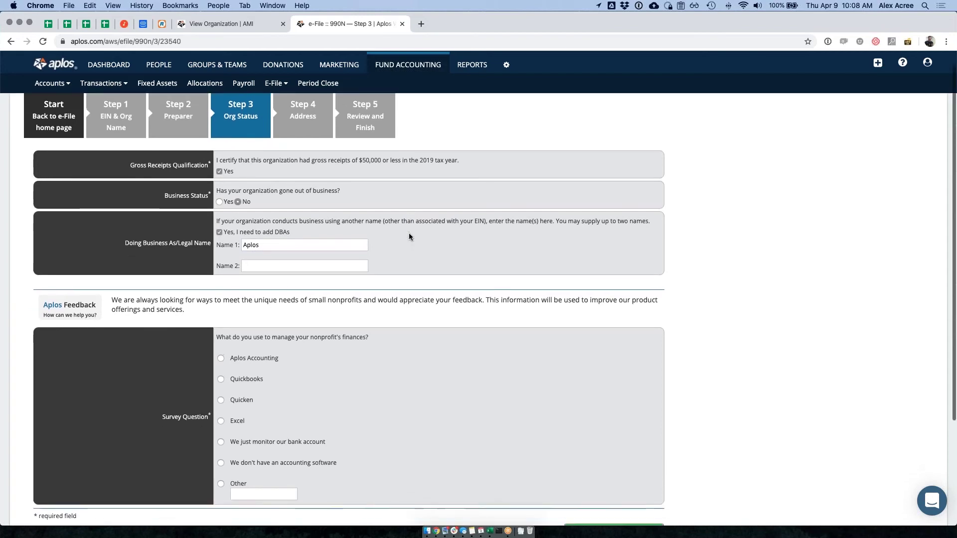
scroll(408, 236, "down", 2)
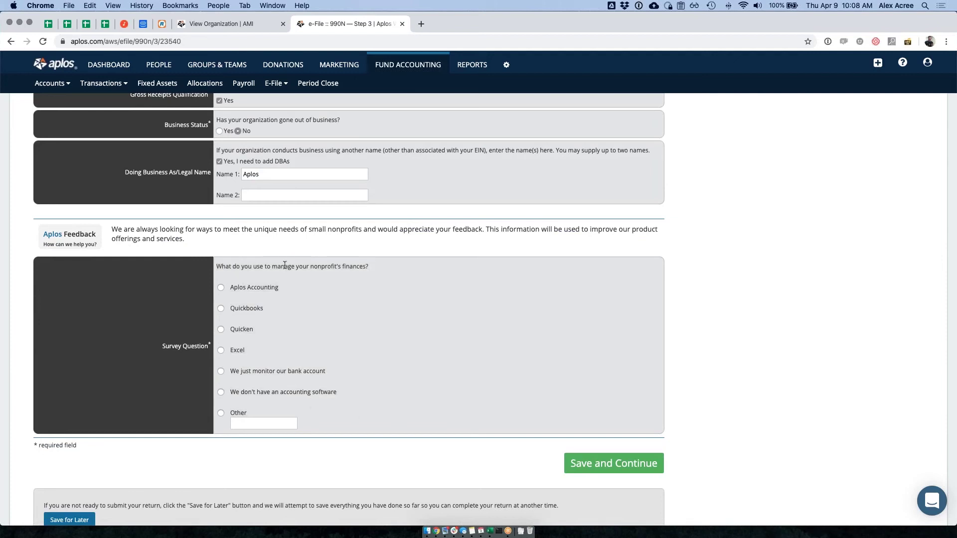
left_click(221, 289)
scroll(449, 298, "down", 3)
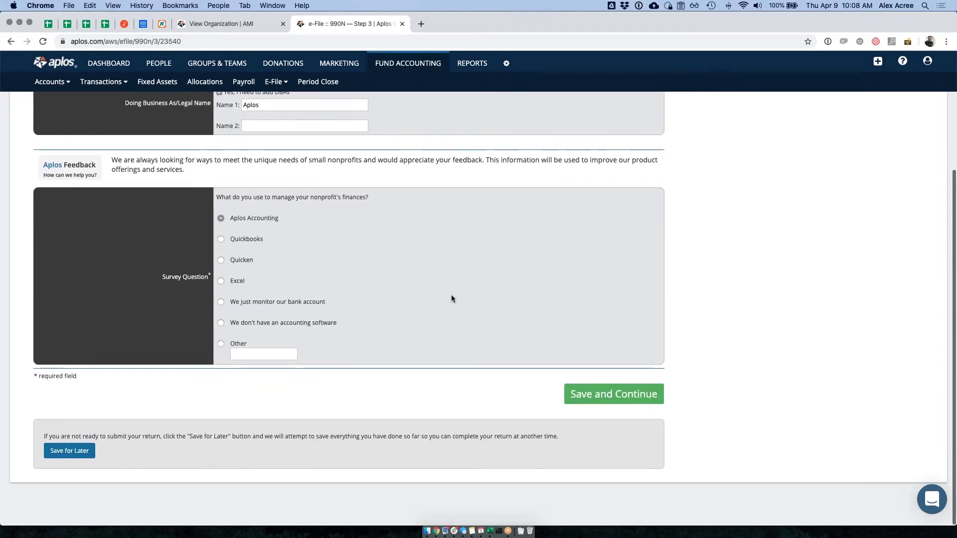
left_click(620, 398)
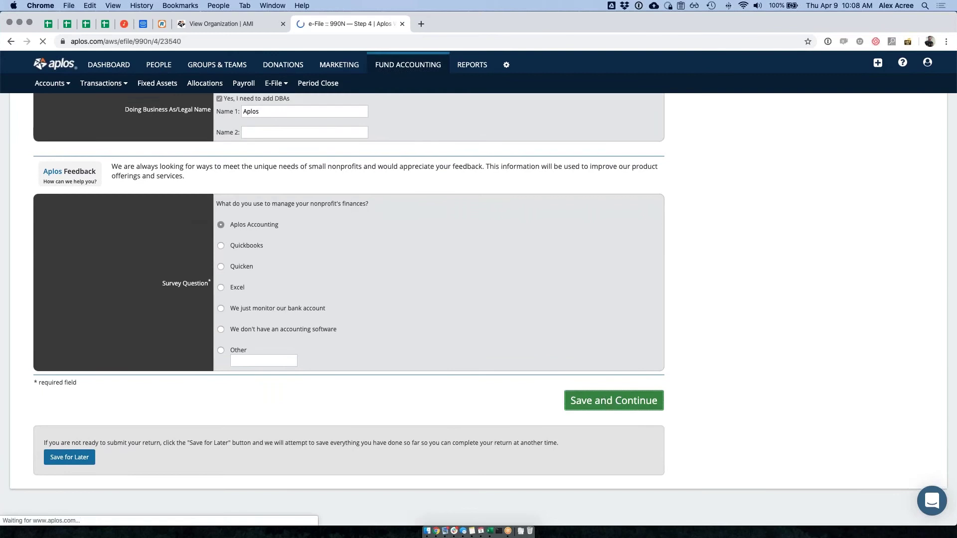
- Review the mailing address instructions and enter the organization's website address
left_click_drag(54, 190, 163, 192)
left_click(163, 192)
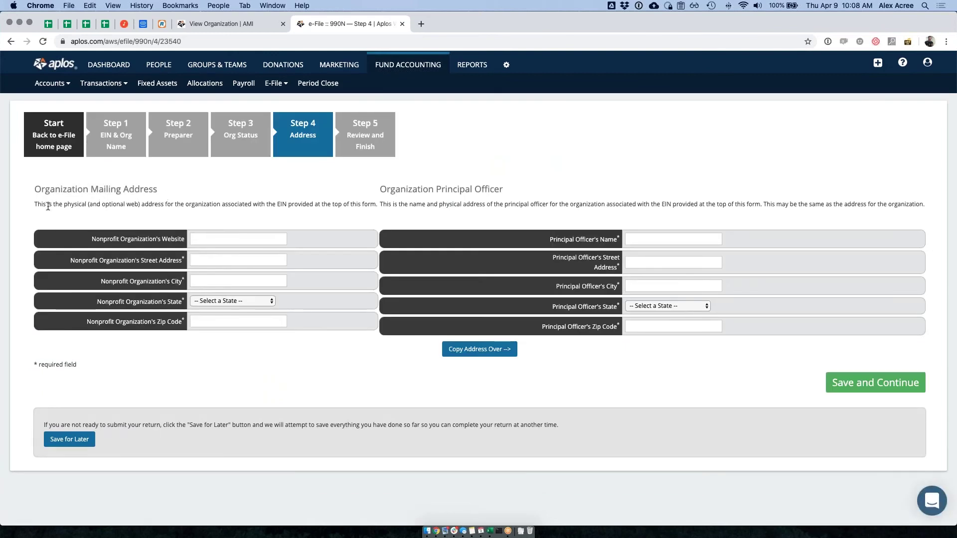
left_click_drag(34, 204, 549, 208)
left_click(554, 205)
left_click(222, 239)
type("www.aploss.omc")
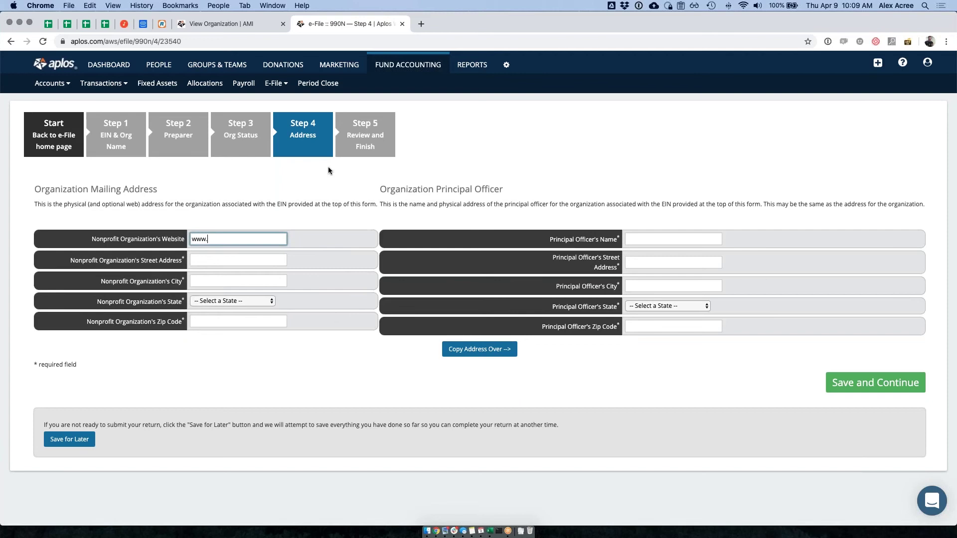
key("BackSpace")
key("BackSpace")
key("BackSpace")
key("BackSpace")
key("BackSpace")
type(".com")
- Fill in the organization's mailing street, city, state California and zip code
key("Tab")
type("487")
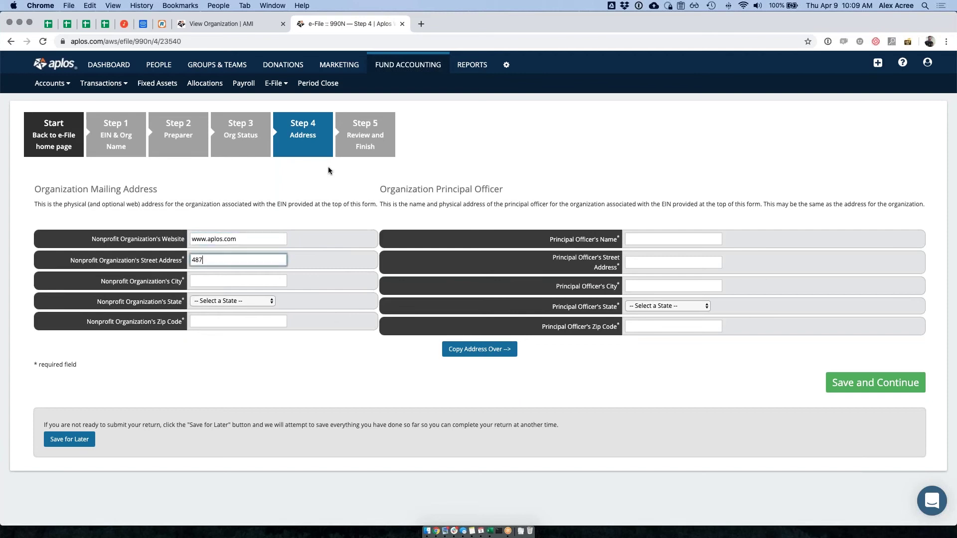
type(" W. Shaw Ave")
key("Tab")
type("Fresno")
key("Tab")
key("c")
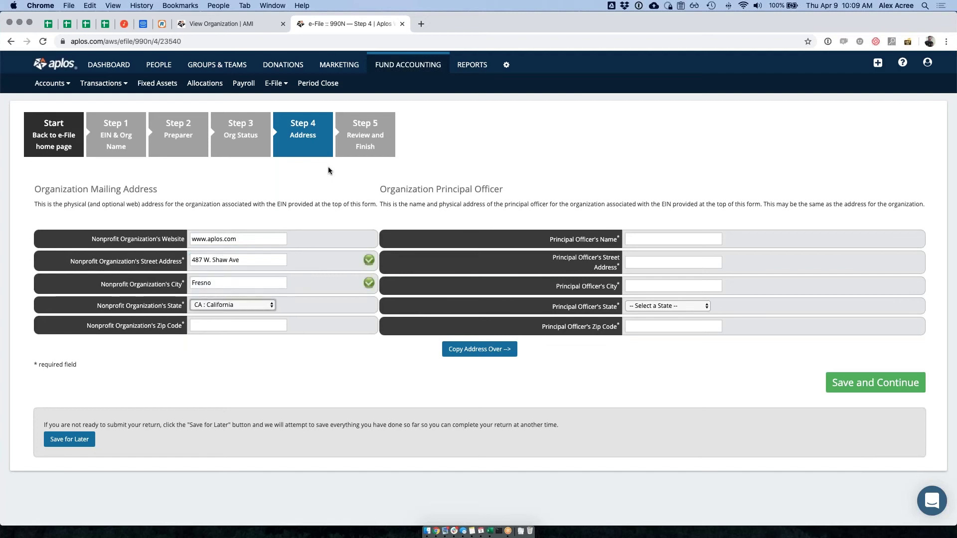
key("Tab")
type("93704")
left_click(376, 351)
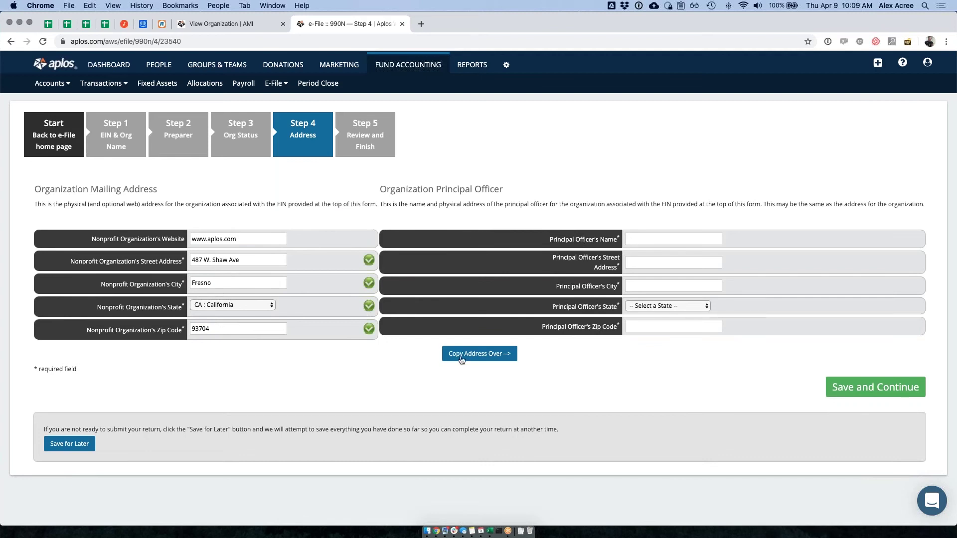
- Copy the address to the principal officer, enter the officer's name, and save Step 4
left_click(481, 354)
left_click(698, 239)
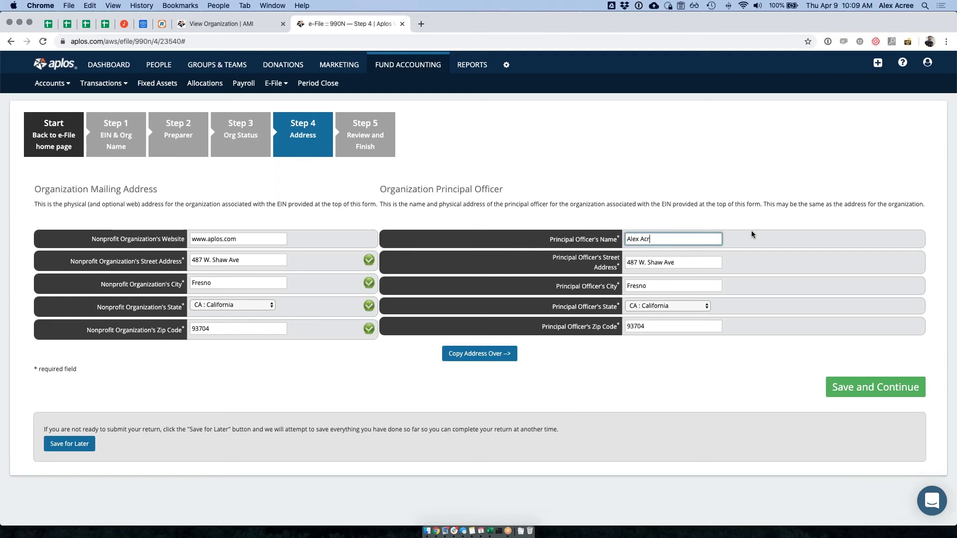
left_click(576, 271)
left_click(693, 264)
key("Tab")
key("Tab")
key("Tab")
key("Tab")
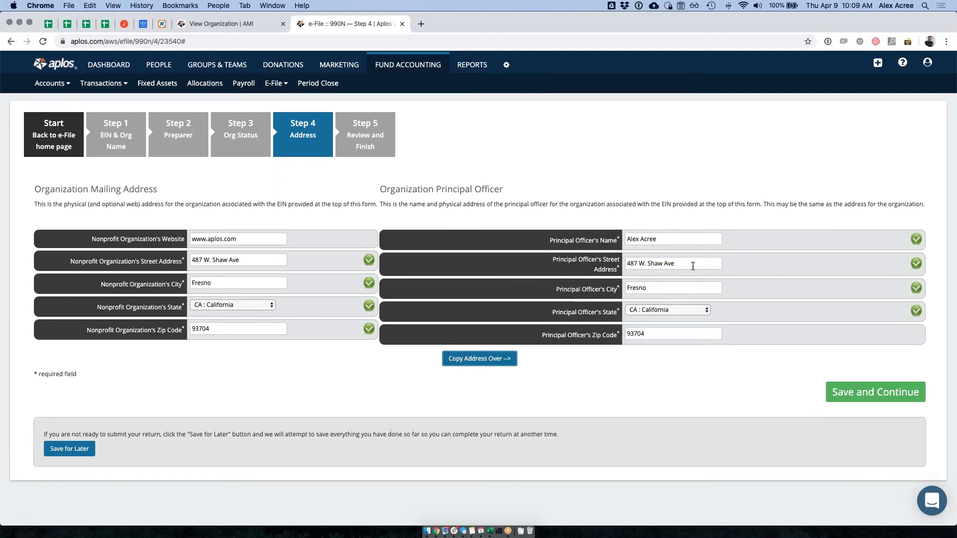
left_click(553, 371)
left_click(853, 393)
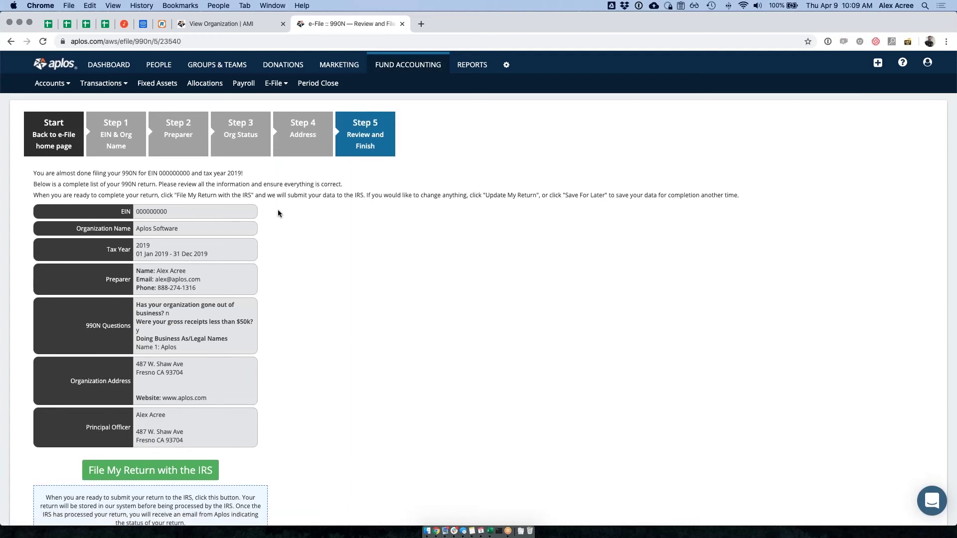
scroll(277, 210, "down", 1)
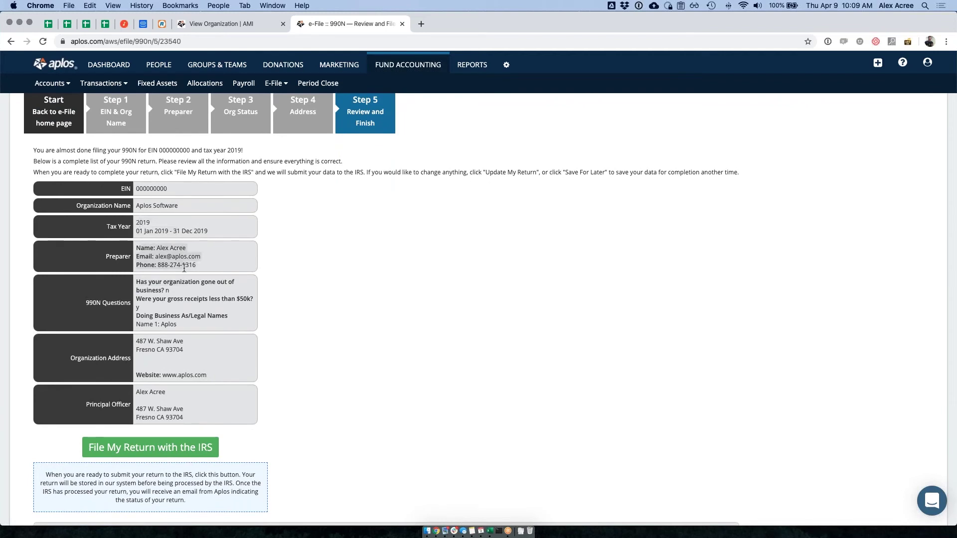
left_click_drag(181, 292, 141, 282)
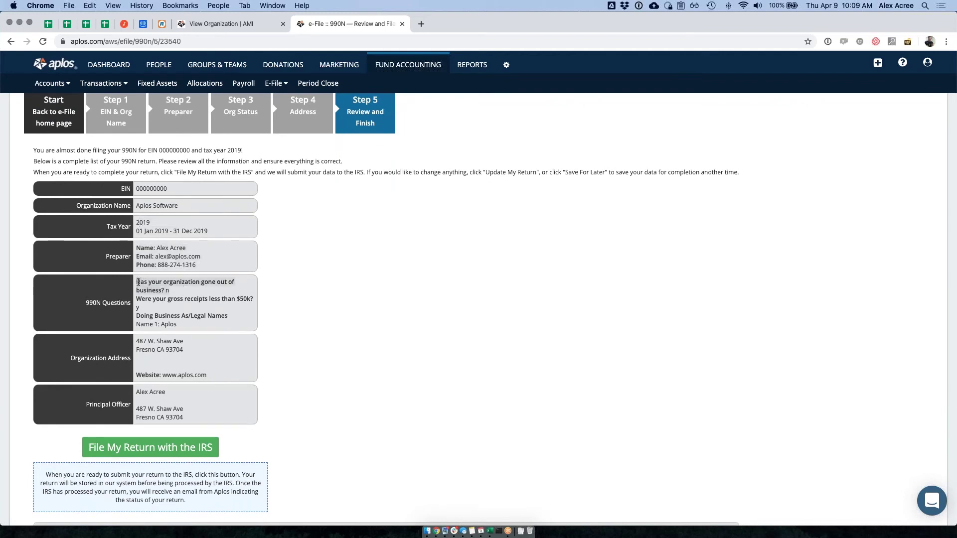
scroll(138, 284, "down", 1)
left_click(138, 296)
triple_click(169, 312)
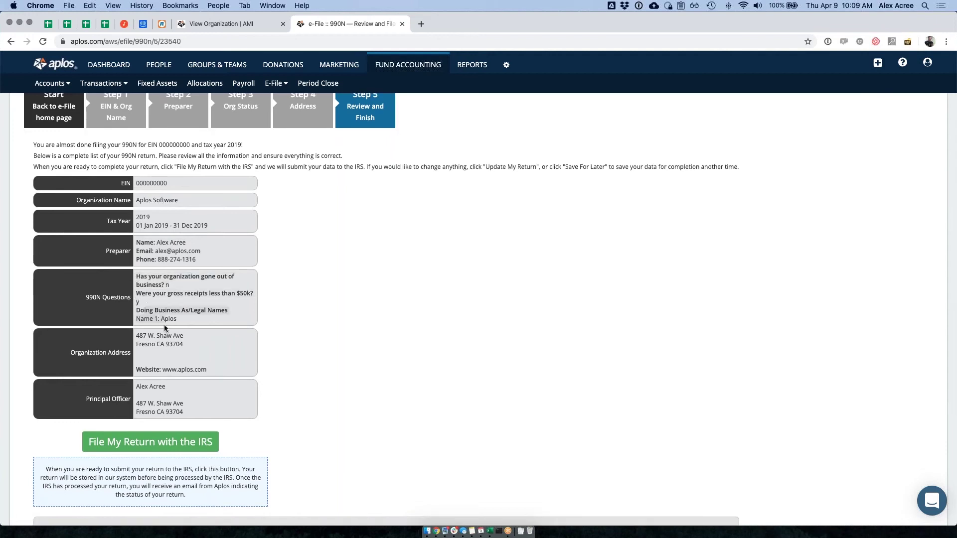
left_click(166, 349)
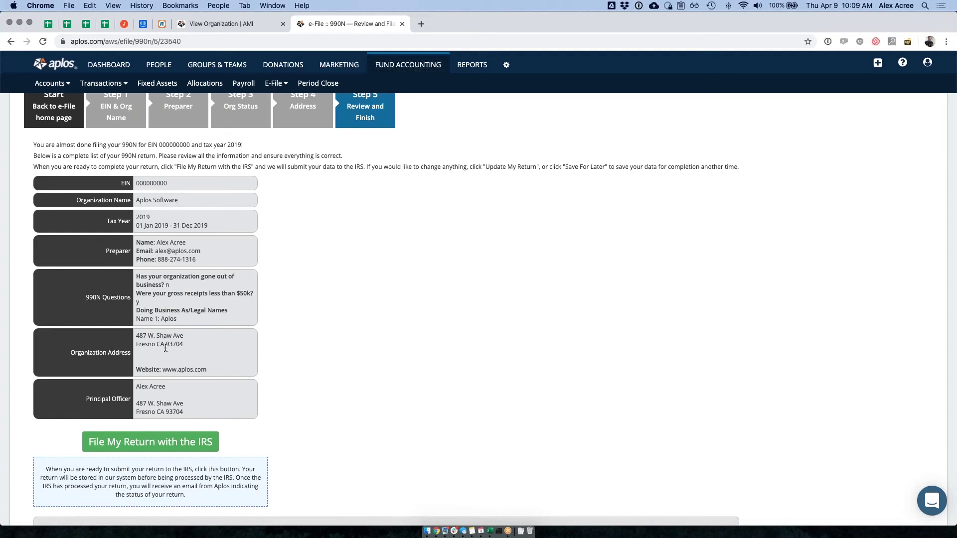
scroll(269, 346, "down", 3)
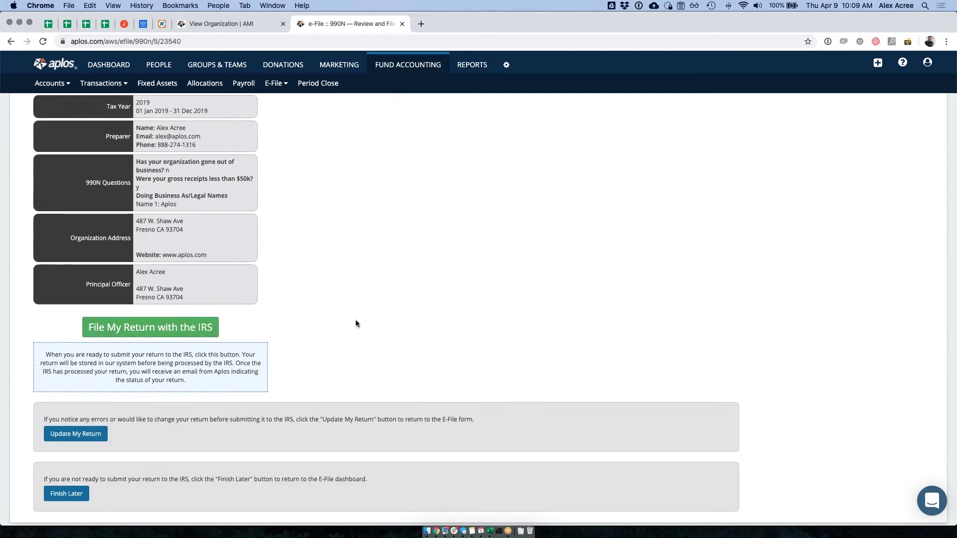
scroll(357, 319, "up", 4)
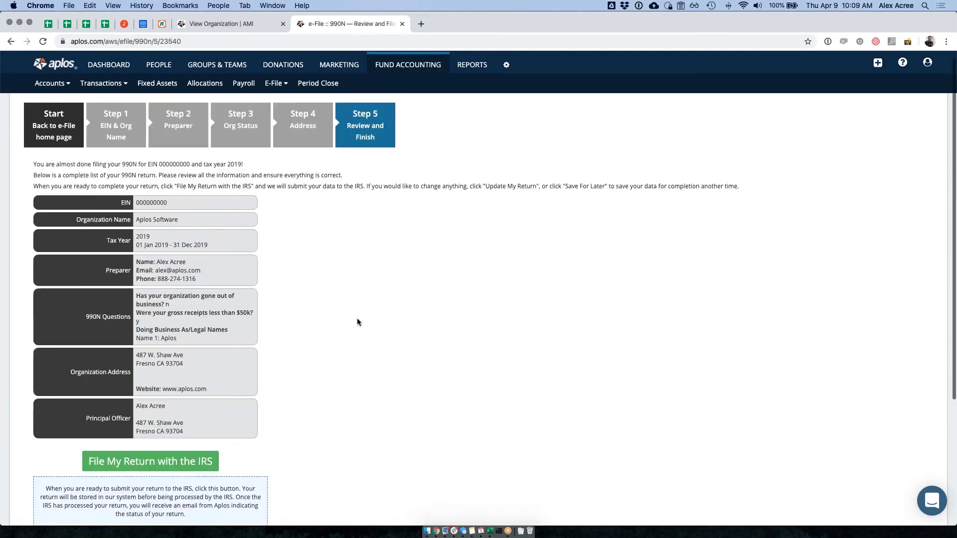
scroll(357, 319, "down", 4)
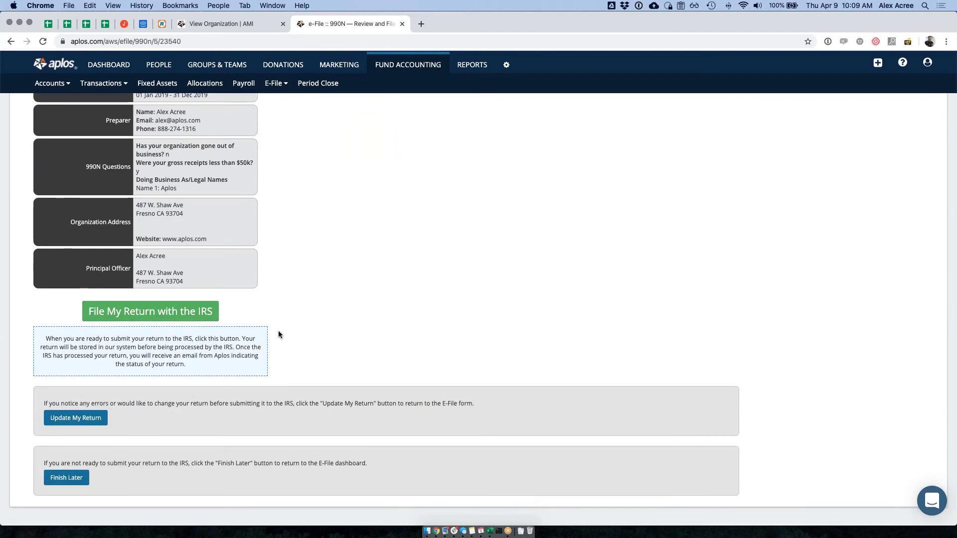
scroll(375, 328, "up", 4)
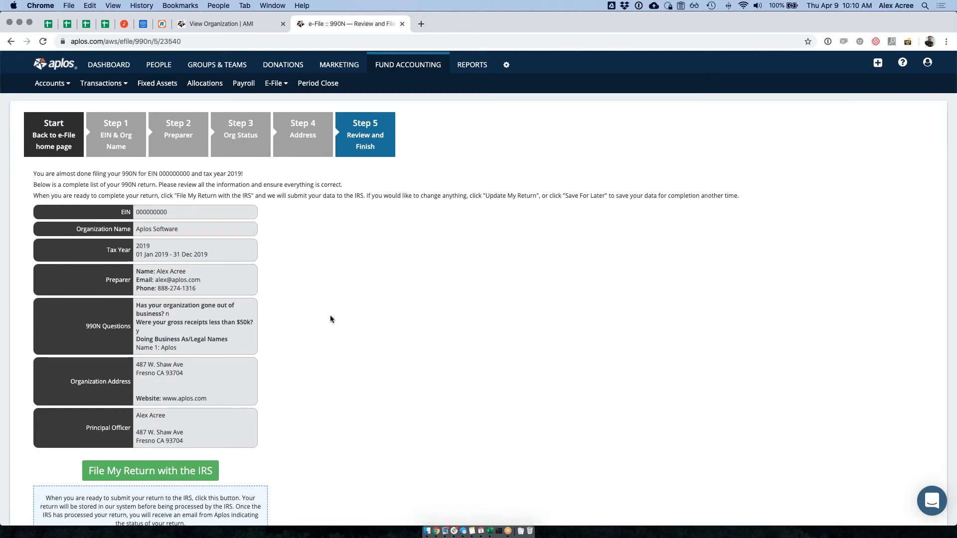
- Return to e-File home and resume the Aplos Software 990-N from the In-Progress list
left_click(62, 132)
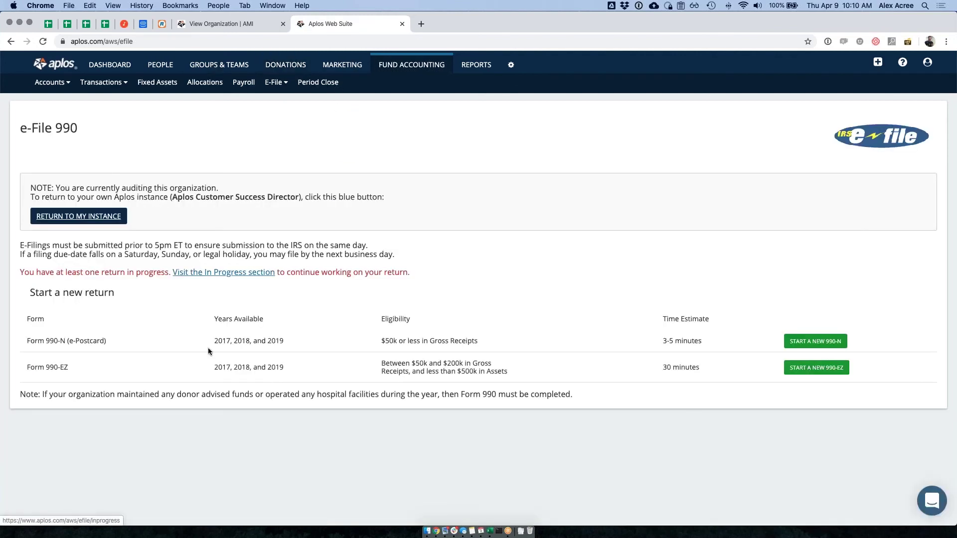
left_click(275, 83)
left_click(279, 111)
left_click(854, 275)
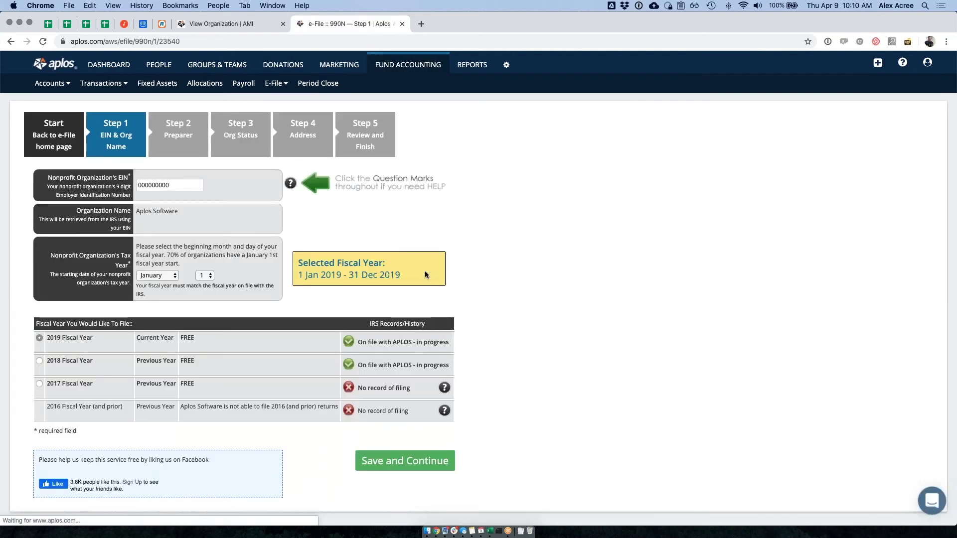
- Re-save Steps 1 through 4 unchanged to land on the review summary
left_click(402, 459)
left_click(492, 299)
scroll(448, 361, "down", 5)
left_click(614, 421)
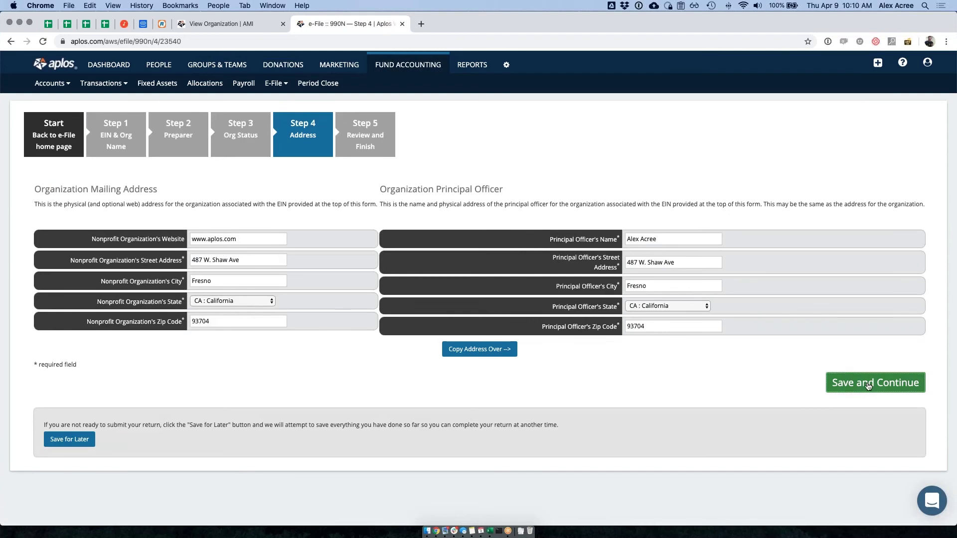
left_click(867, 384)
scroll(291, 352, "down", 3)
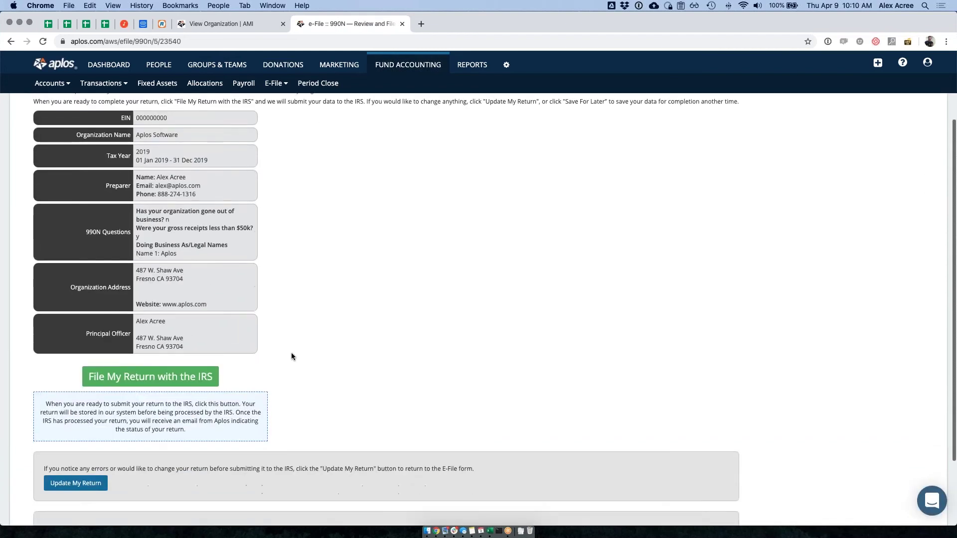
scroll(291, 352, "down", 3)
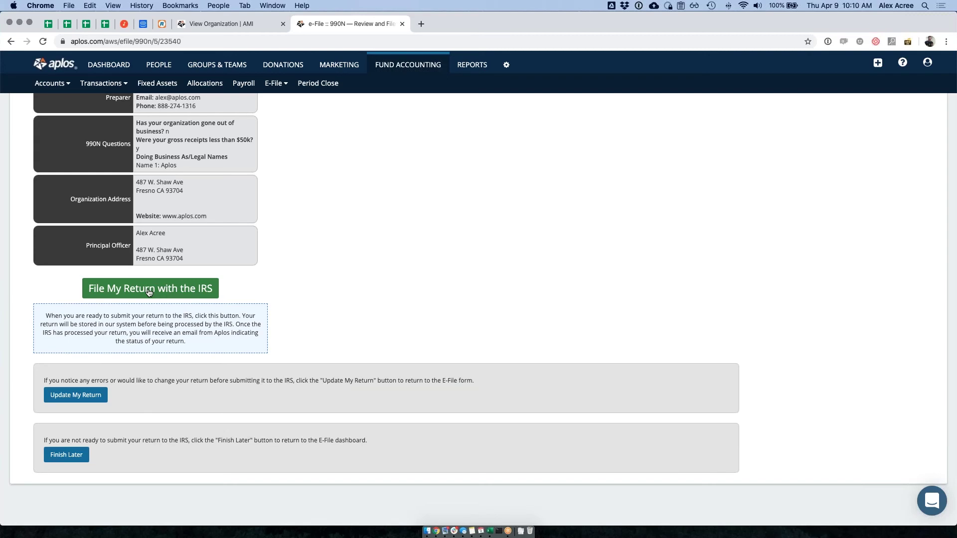
scroll(149, 293, "up", 5)
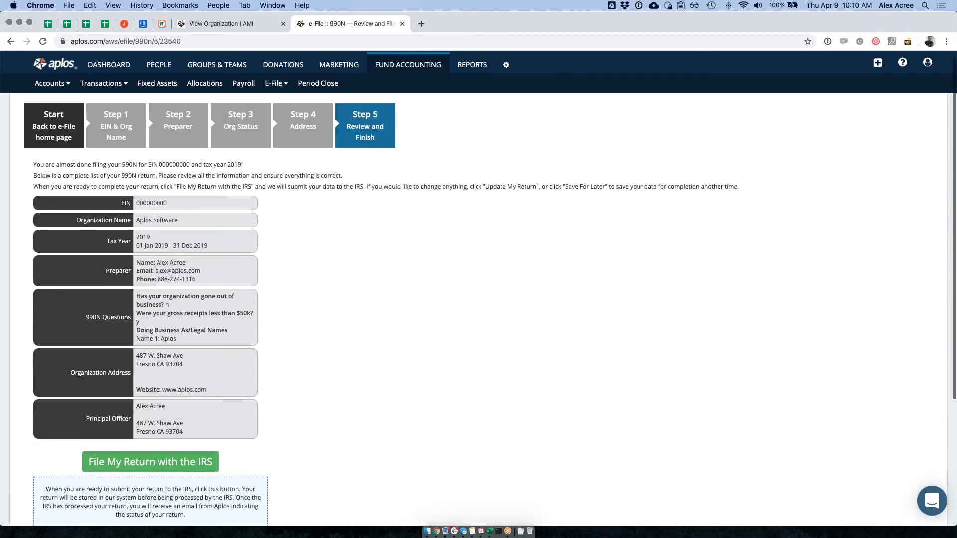
scroll(297, 222, "down", 3)
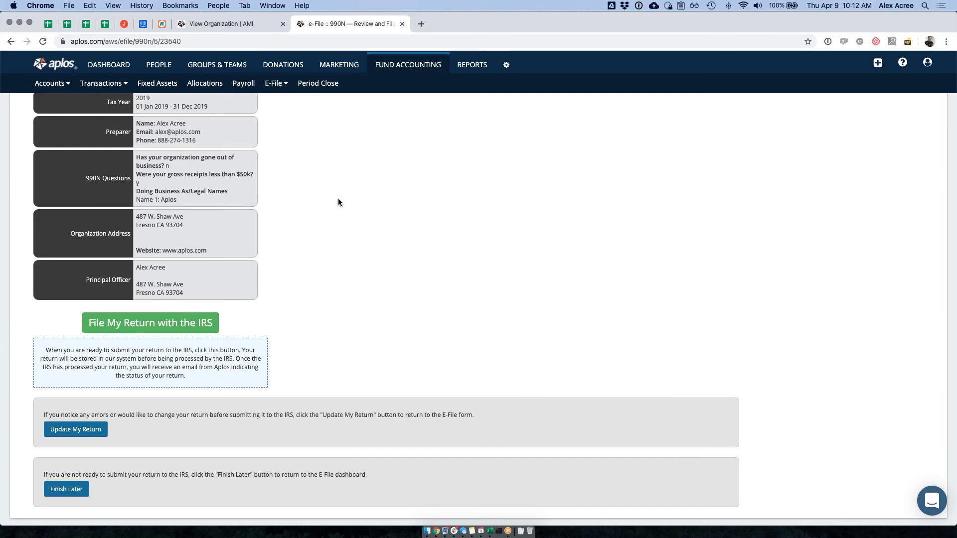
scroll(320, 267, "up", 3)
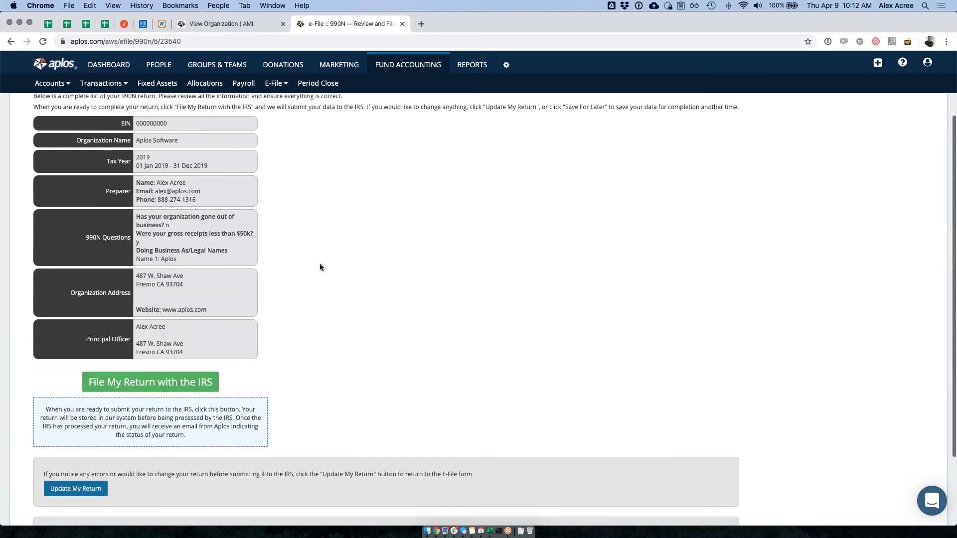
scroll(312, 244, "down", 3)
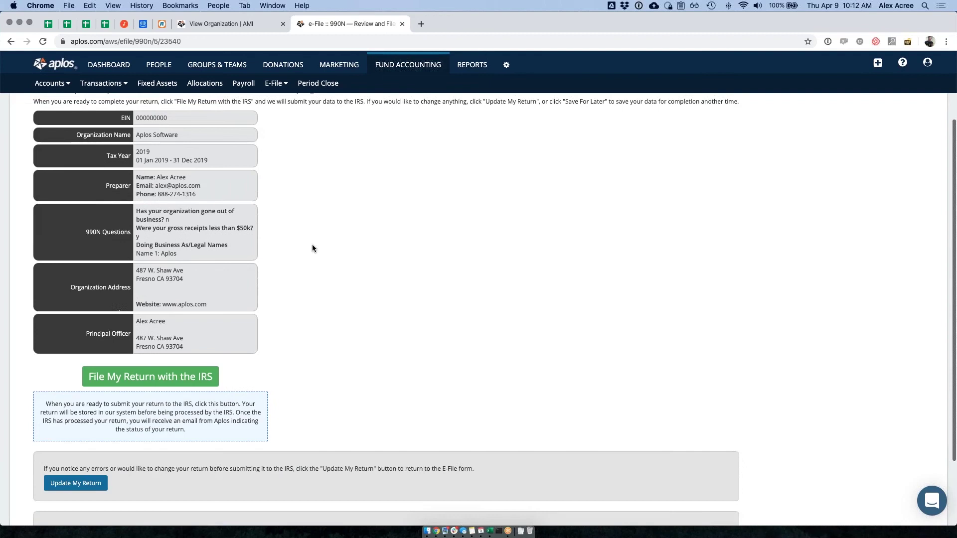
scroll(313, 244, "up", 3)
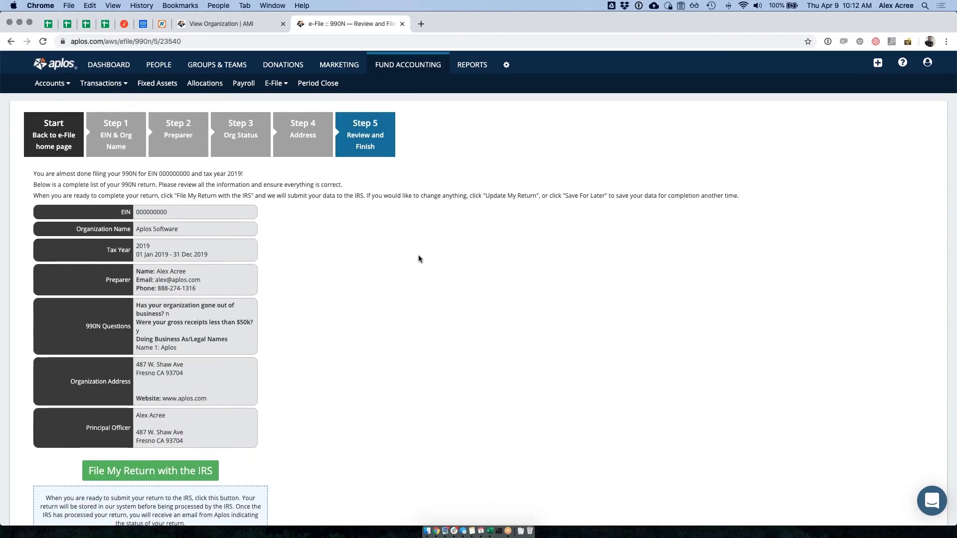
scroll(418, 259, "down", 3)
scroll(417, 259, "up", 2)
scroll(418, 256, "down", 1)
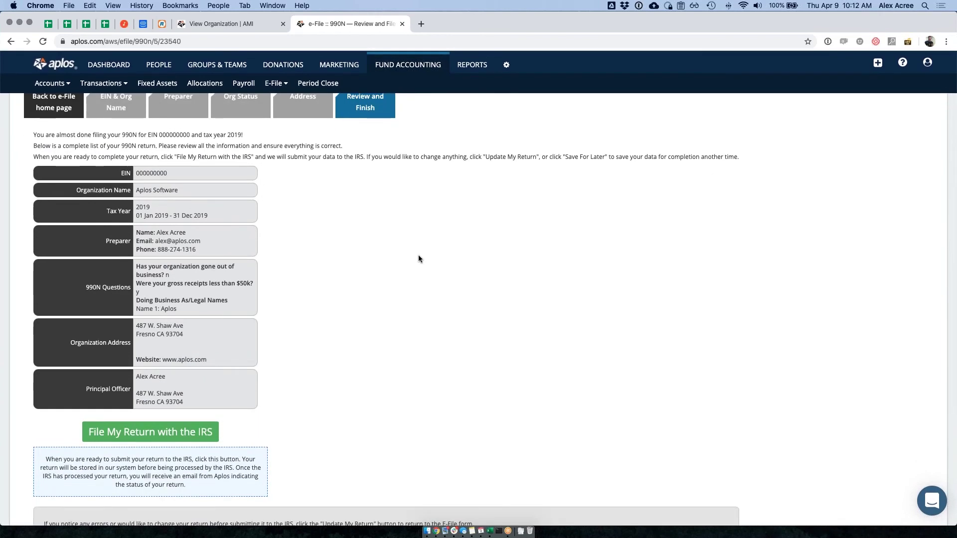
key("super+t")
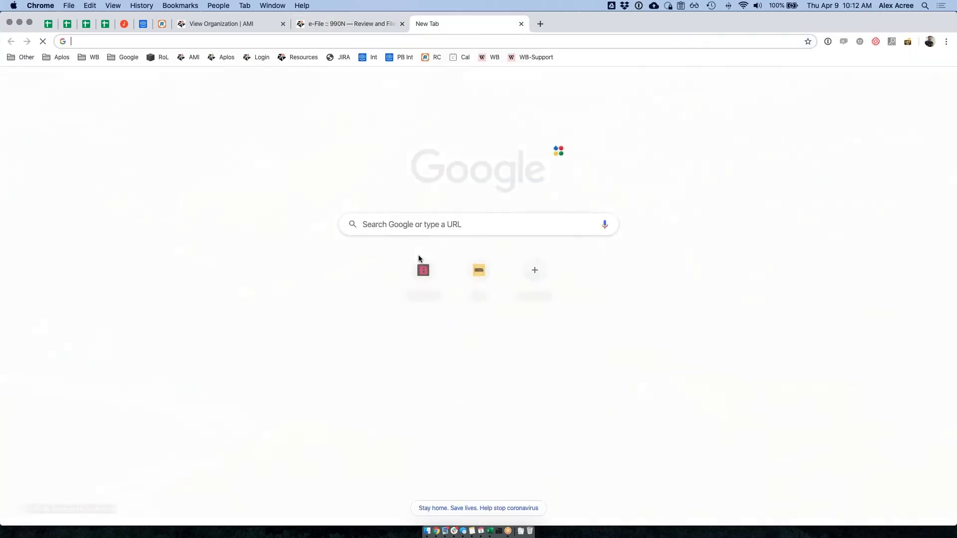
- Visit 501c3.org, browse the Foundation Group 'We Help Nonprofits Thrive' page, and close its tab
type("501c3")
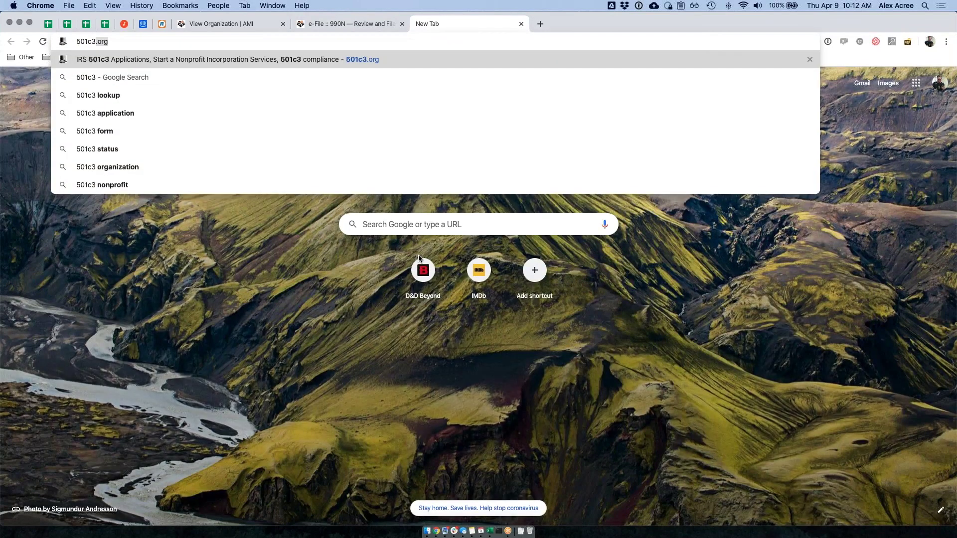
key("Return")
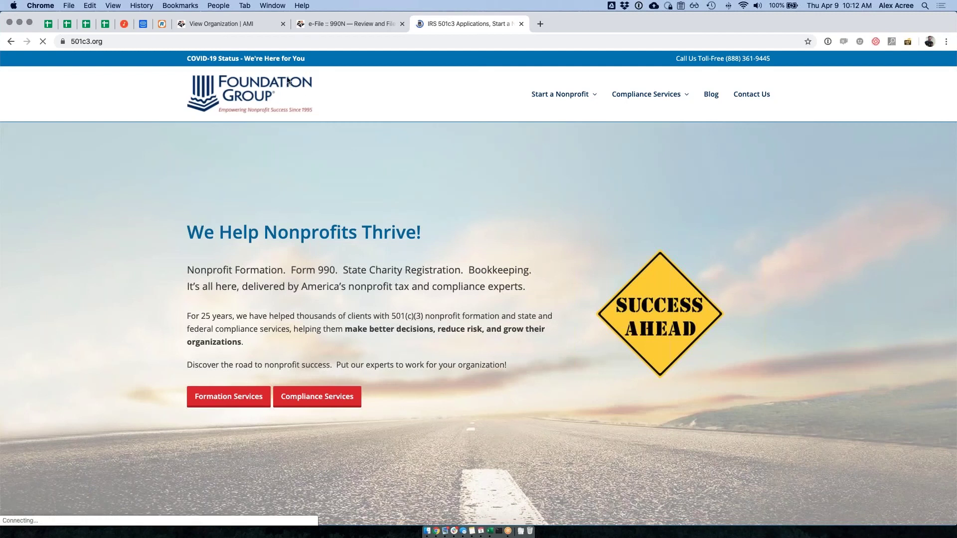
left_click_drag(189, 233, 211, 237)
left_click(389, 248)
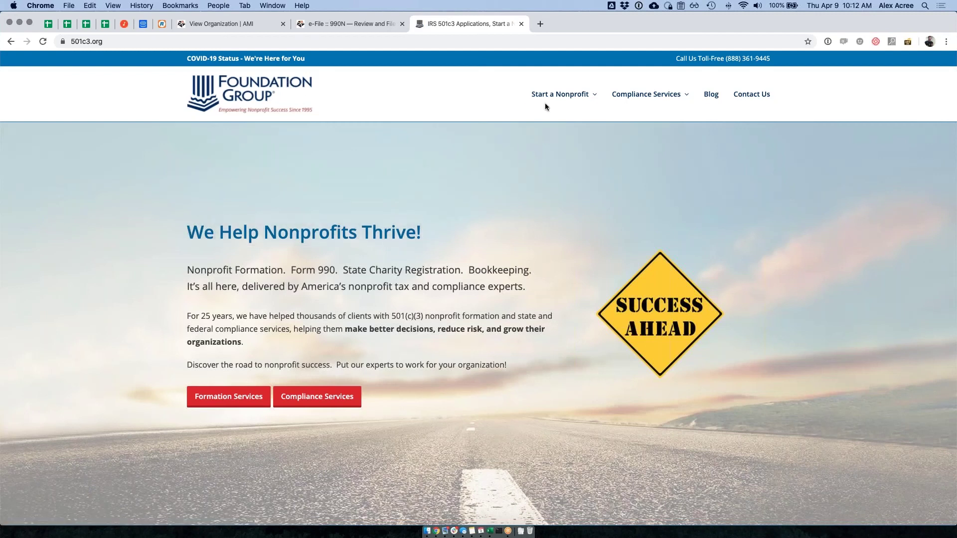
mouse_move(659, 96)
scroll(409, 187, "down", 5)
scroll(479, 305, "down", 2)
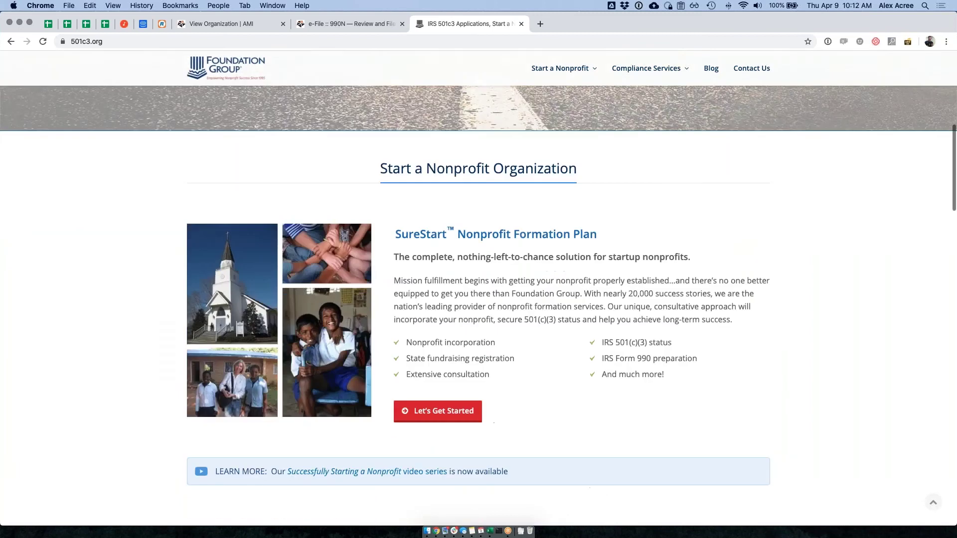
scroll(478, 305, "up", 8)
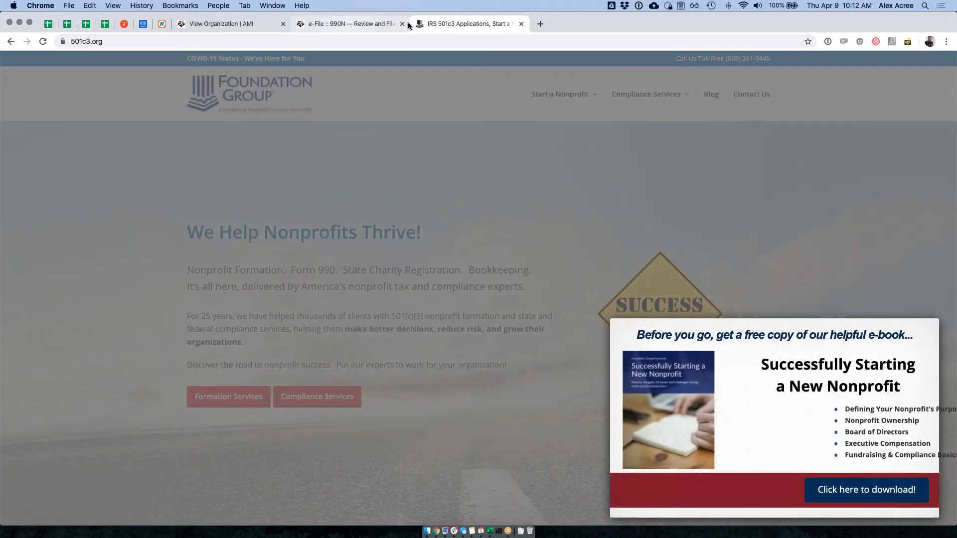
left_click(521, 25)
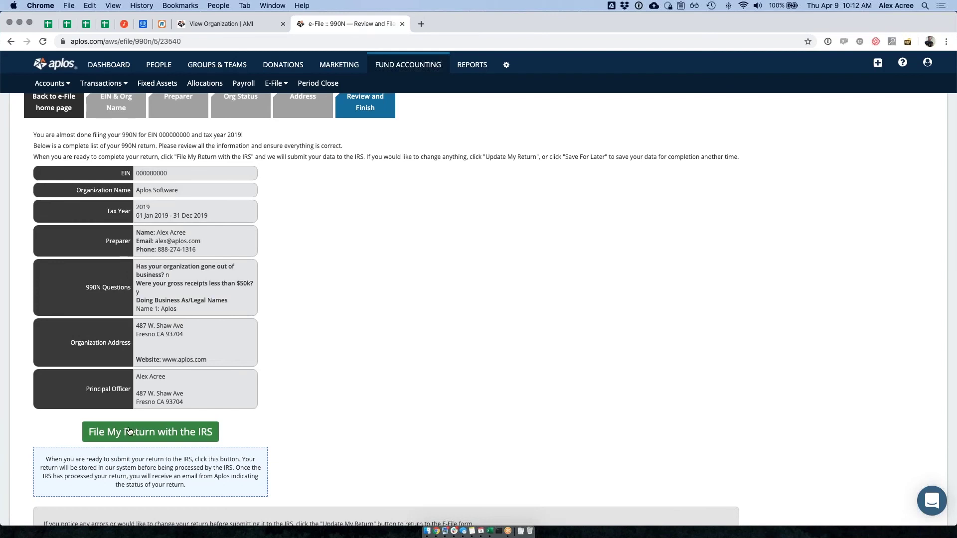
- Use the 'Start – Back to e-File home page' step box to leave the 990N review
scroll(375, 397, "up", 2)
left_click(54, 138)
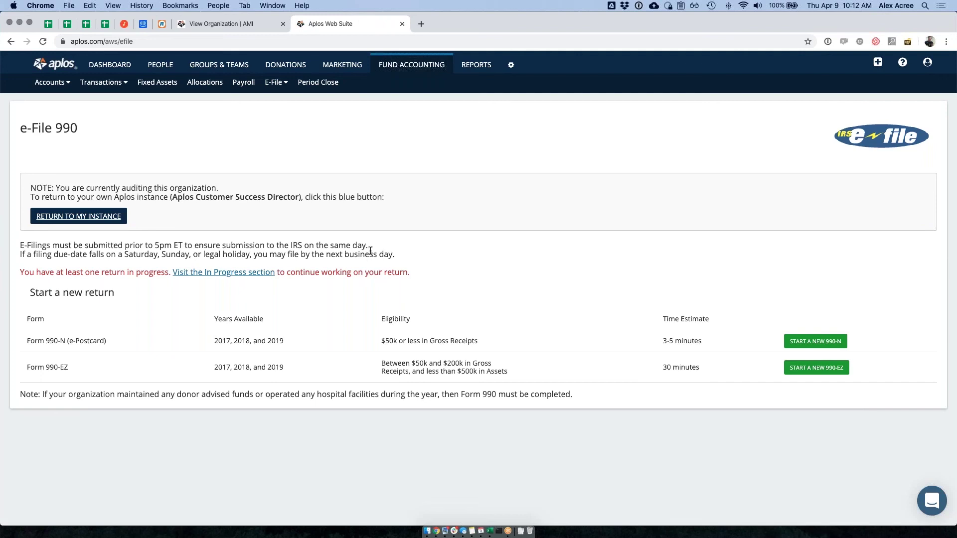
left_click_drag(669, 345, 625, 350)
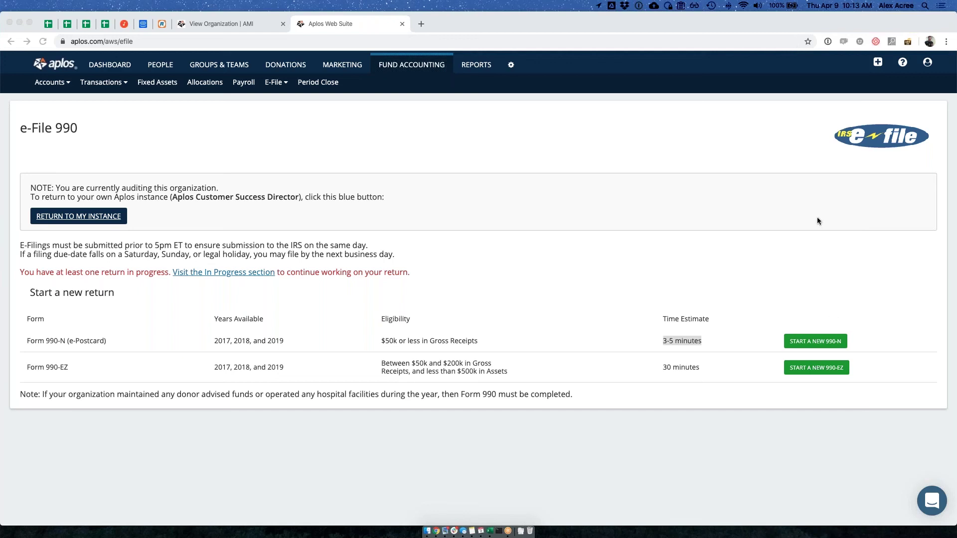
left_click(782, 50)
left_click(551, 201)
- Check the e-File History table, then resume the Aplos Software 990n return from In-Progress
left_click(275, 83)
left_click(277, 124)
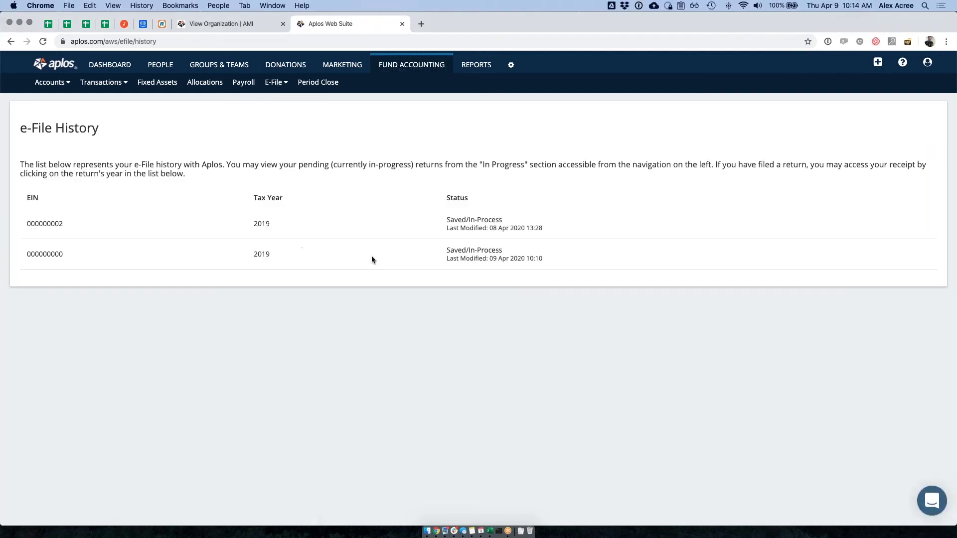
left_click_drag(30, 220, 477, 238)
left_click(275, 82)
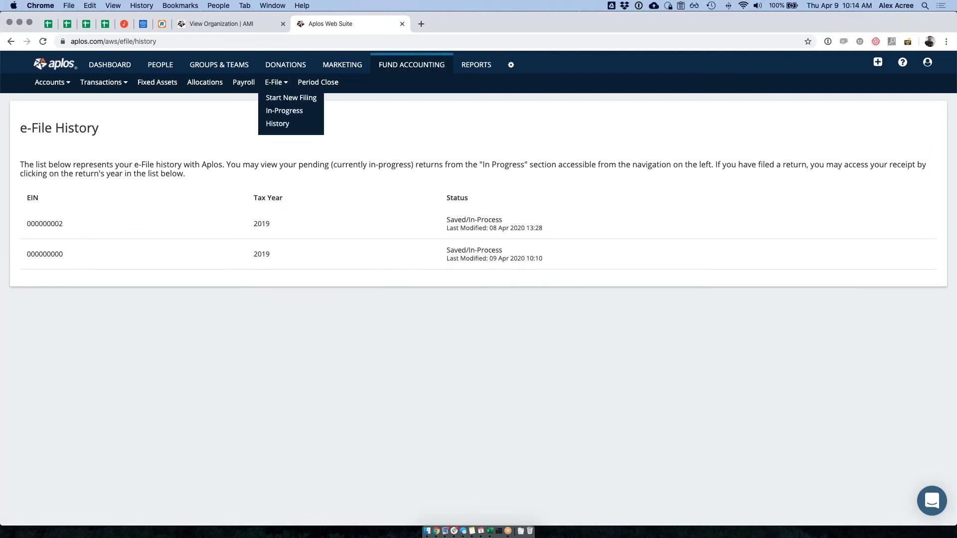
left_click(279, 111)
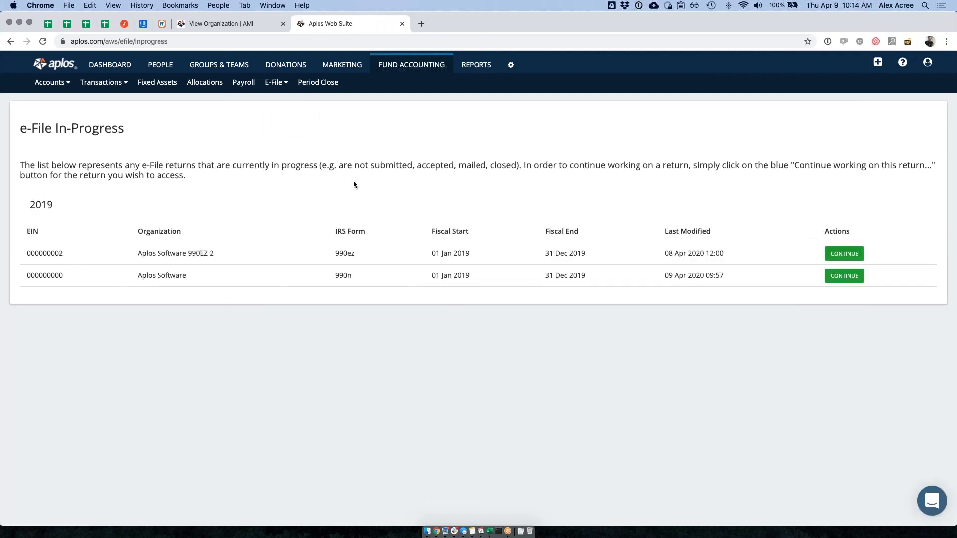
left_click(843, 276)
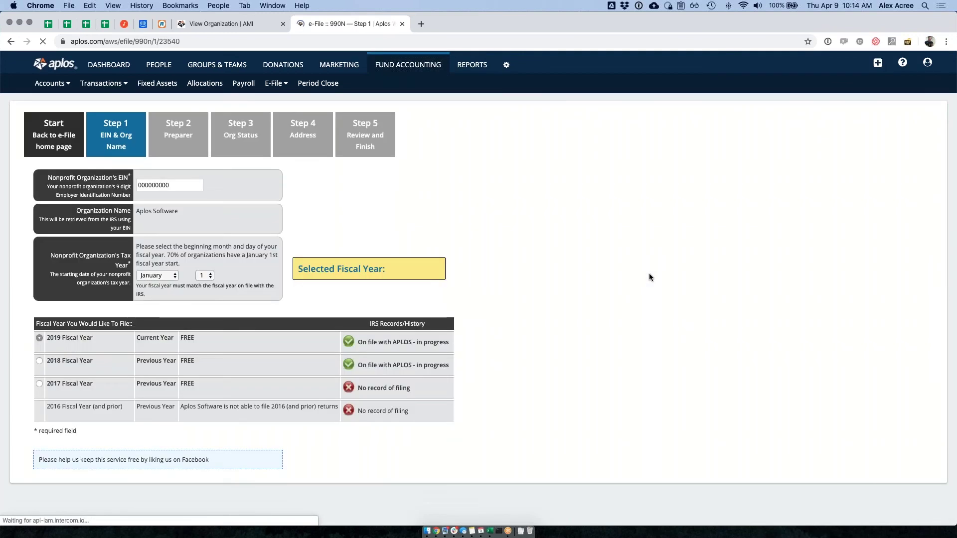
- File the 990-N with the IRS from Review and Finish and view it in e-File History
left_click(382, 126)
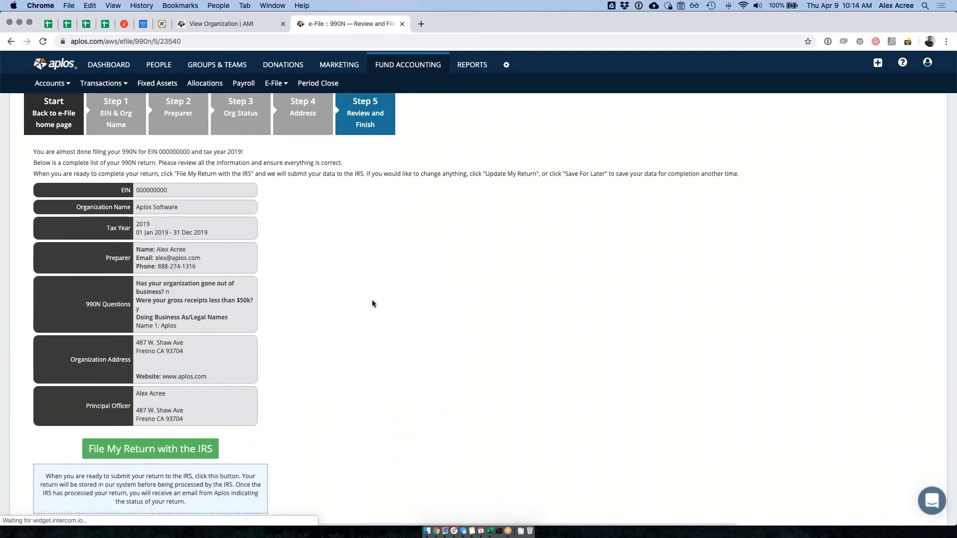
scroll(364, 300, "down", 5)
left_click(145, 315)
left_click(50, 227)
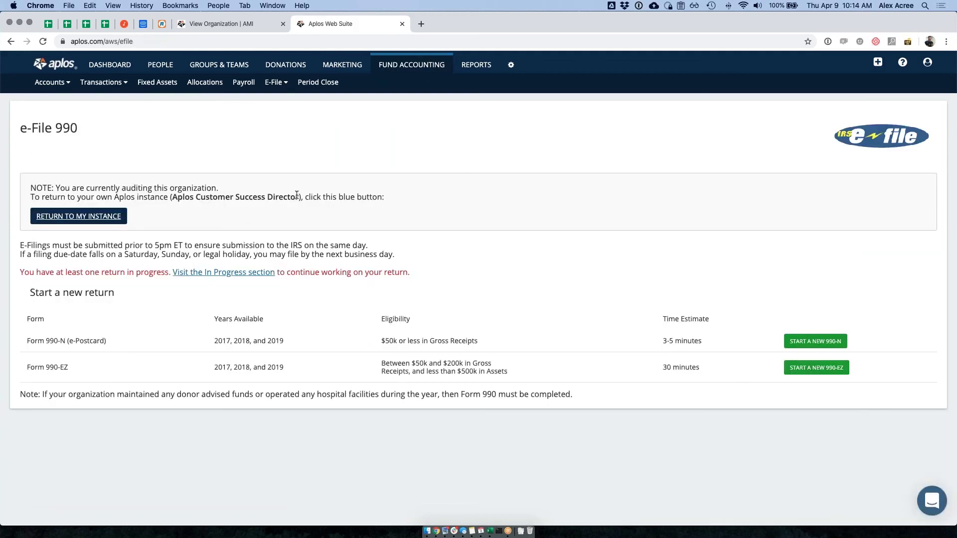
left_click(273, 80)
left_click(276, 123)
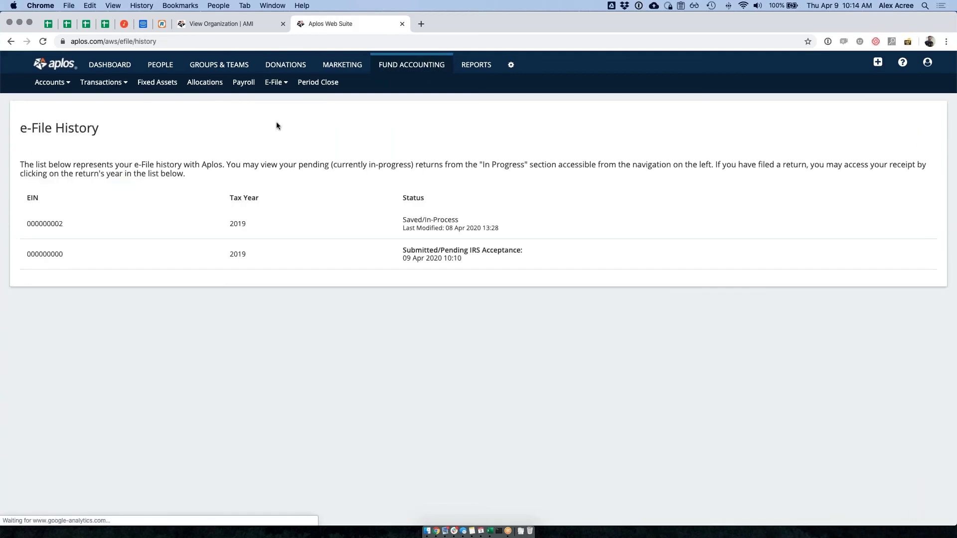
left_click_drag(395, 250, 424, 251)
left_click(438, 254)
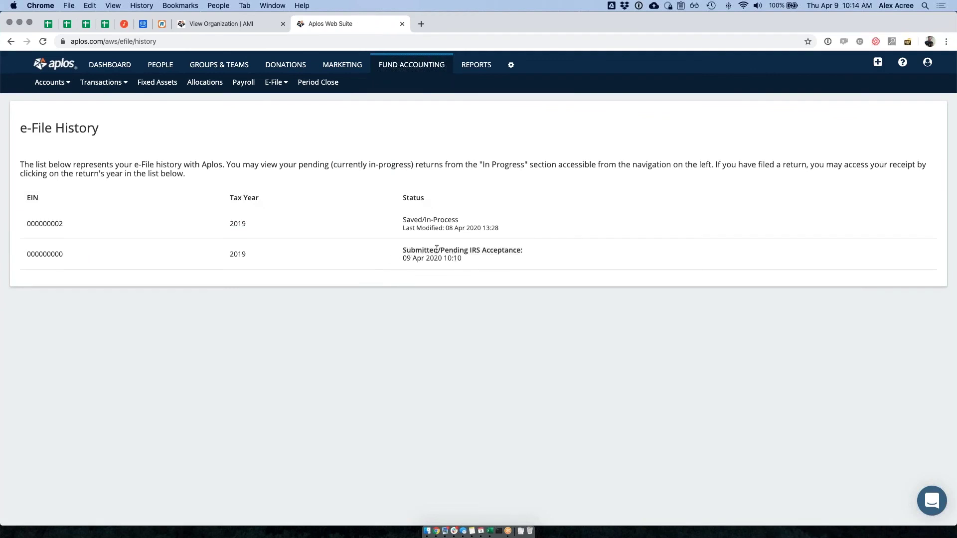
left_click_drag(401, 251, 421, 258)
left_click(461, 249)
- Reopen the IRS Tax Exempt Organization Search, select its EIN search field, then return to the Aplos tab
key("super+shift+t")
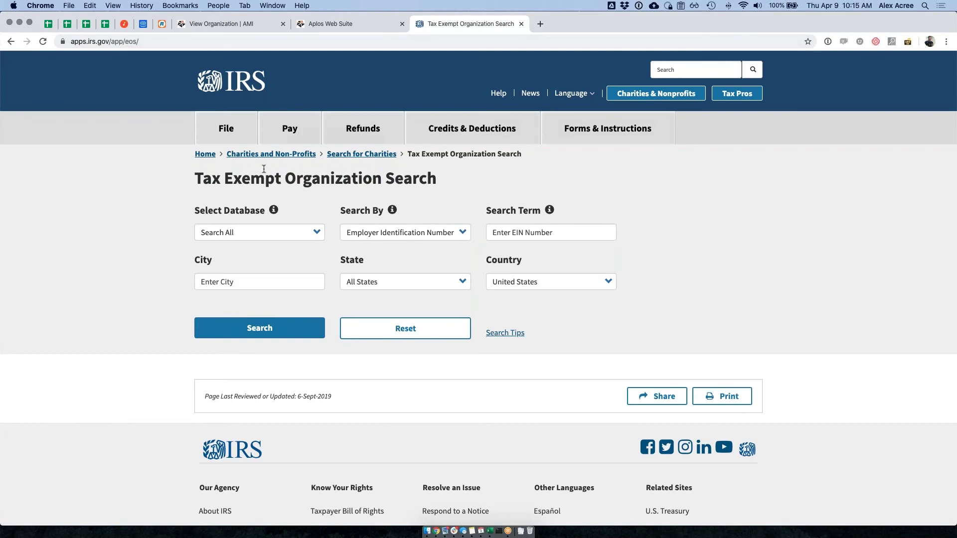
scroll(279, 171, "up", 2)
scroll(299, 172, "down", 4)
scroll(309, 175, "up", 4)
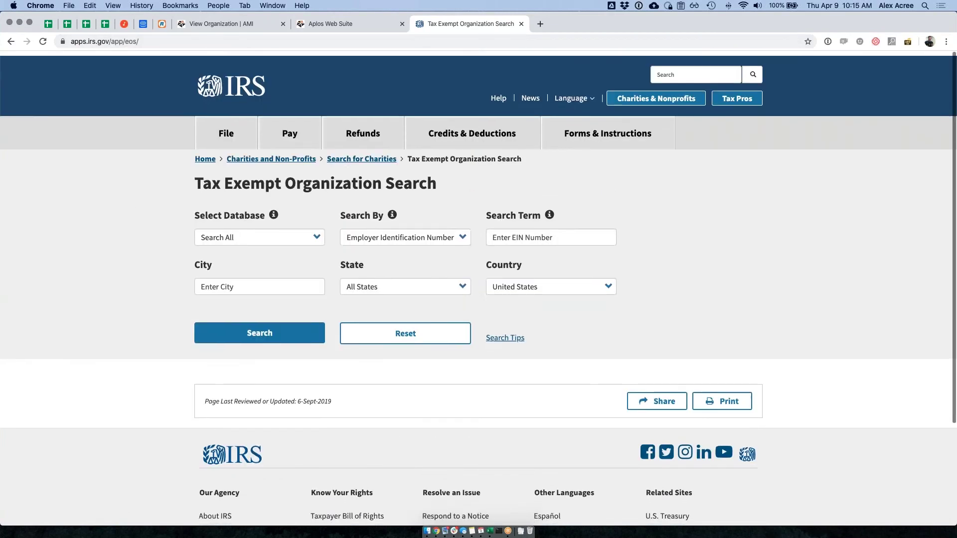
left_click(508, 232)
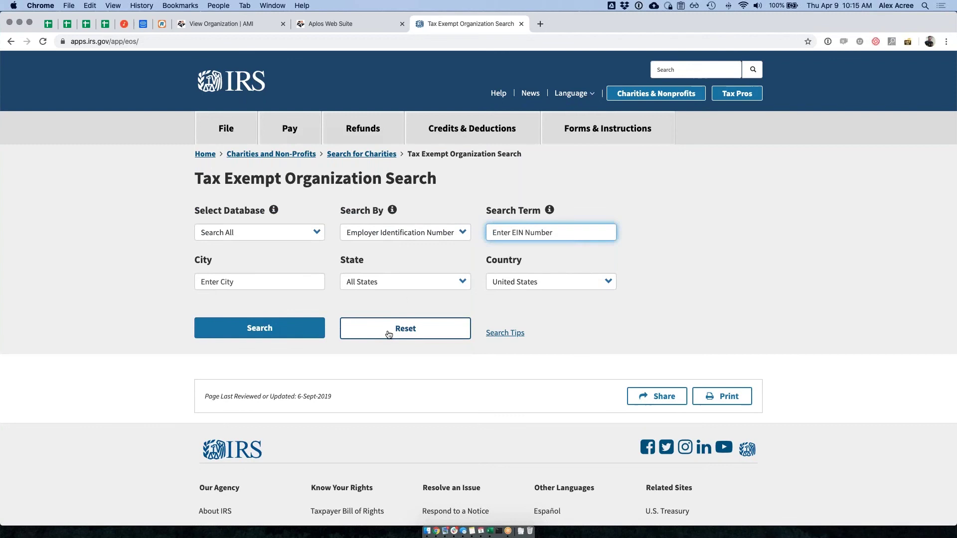
scroll(389, 334, "down", 1)
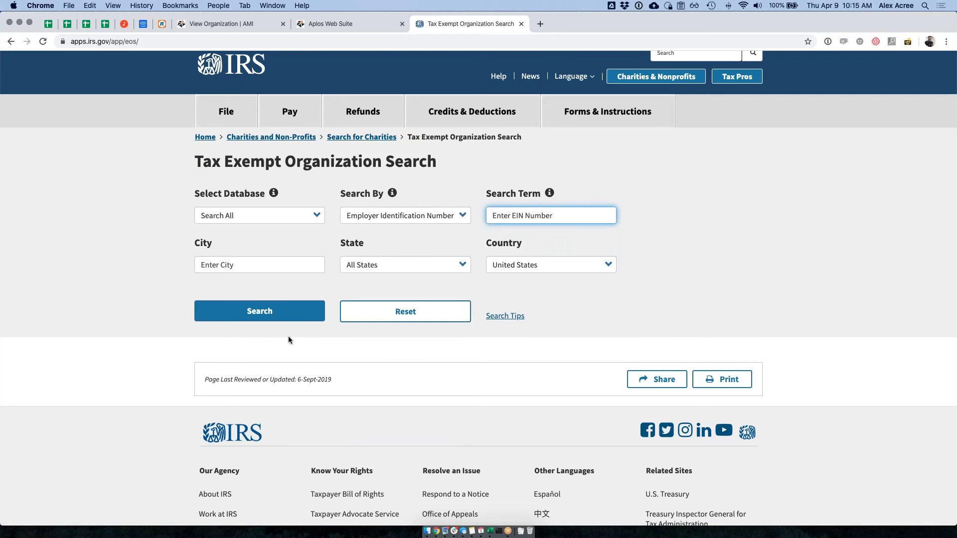
scroll(288, 340, "up", 1)
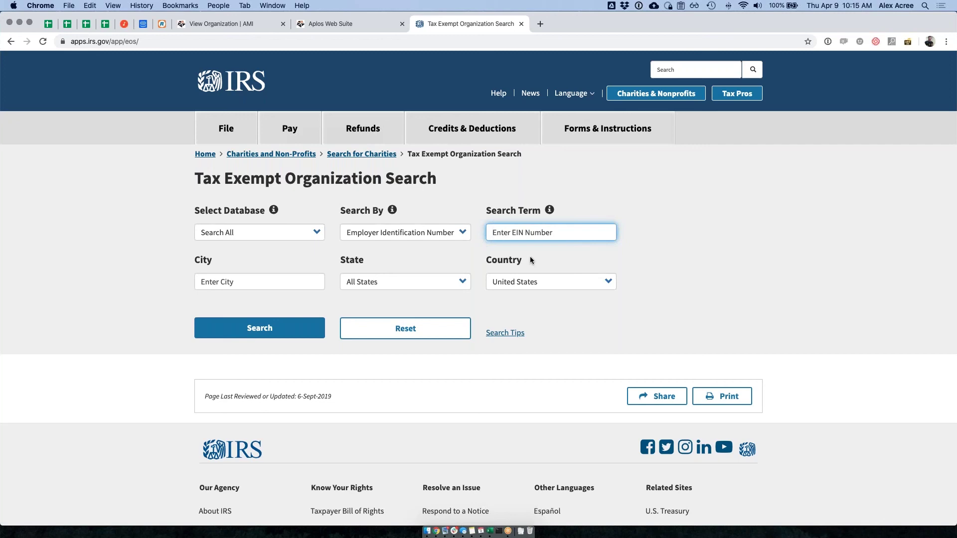
left_click(367, 27)
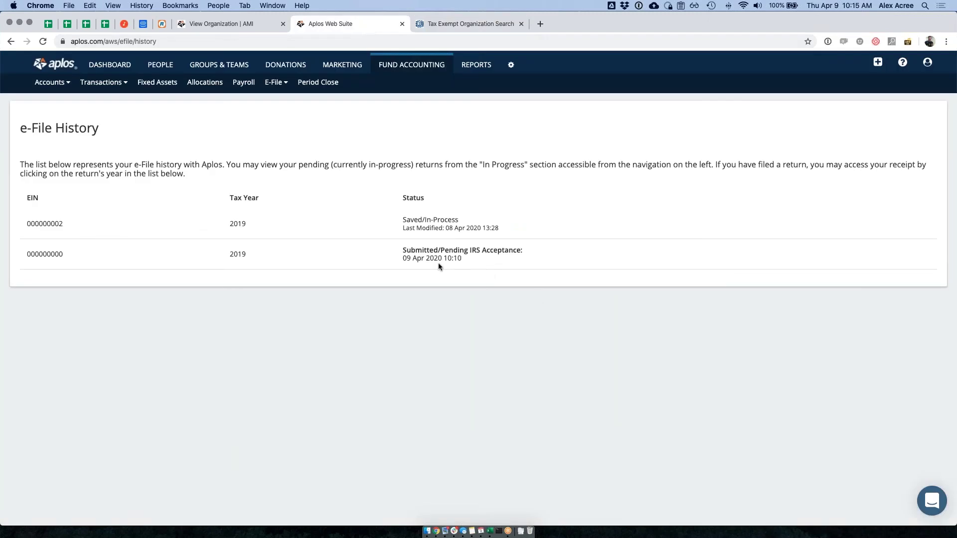
key("super+r")
left_click_drag(401, 246, 479, 262)
left_click(415, 248)
left_click_drag(403, 248, 478, 259)
left_click(244, 254)
left_click_drag(236, 253, 226, 252)
left_click(474, 211)
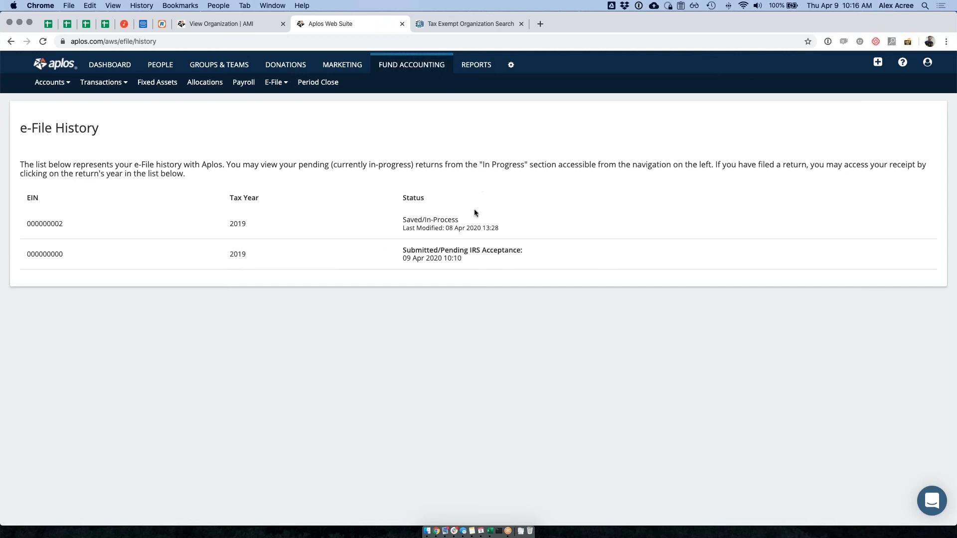